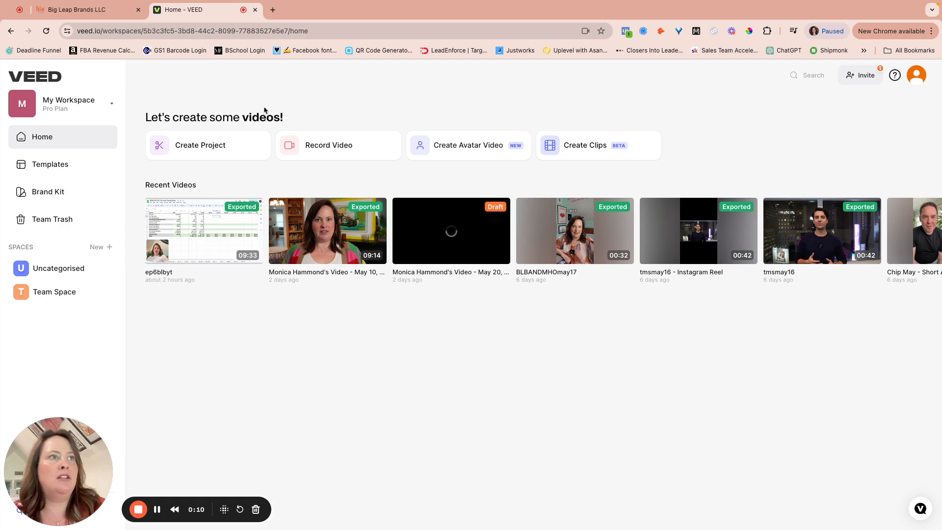
Create a new project and drag the recorded video file into the upload dialog
{"action": "left_click", "coordinate": [217, 139]}
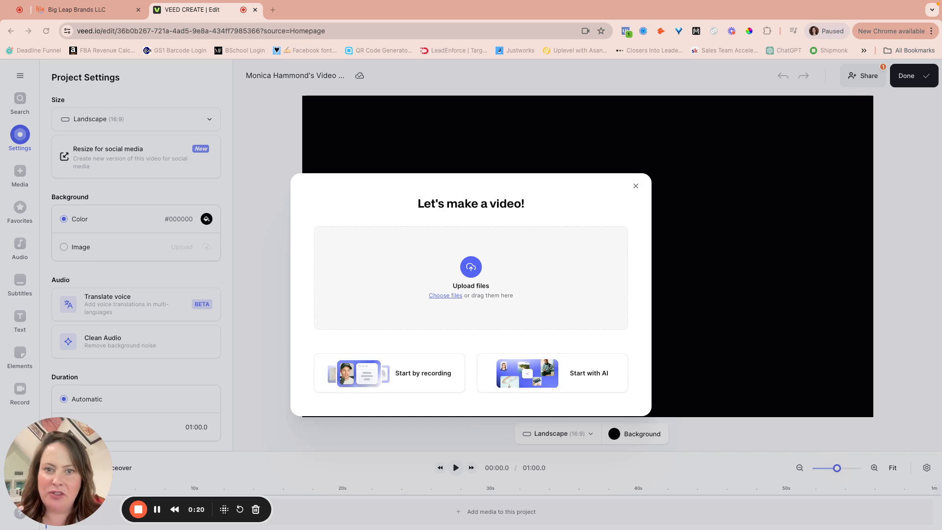
{"action": "left_click_drag", "start_coordinate": [260, 267], "coordinate": [448, 273]}
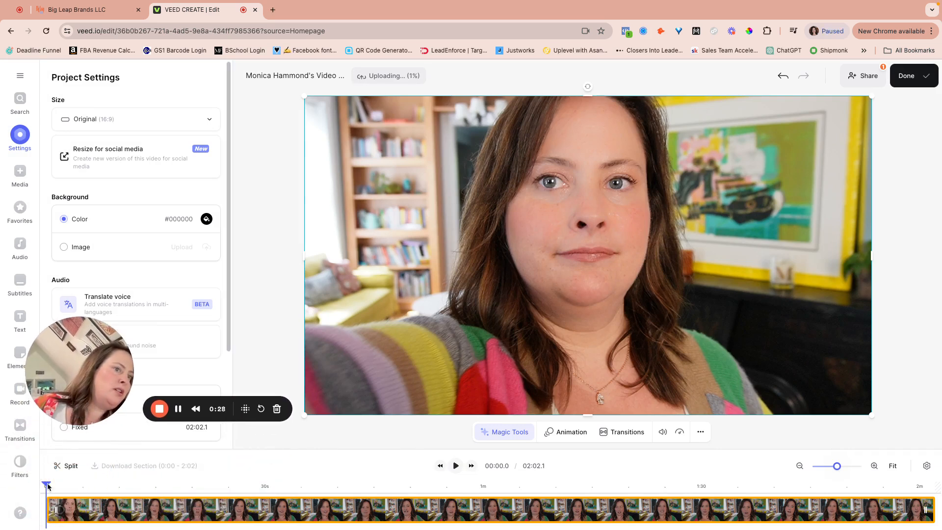
Scrub the timeline back to about 00:03.9 and split the clip there
{"action": "left_click", "coordinate": [154, 486]}
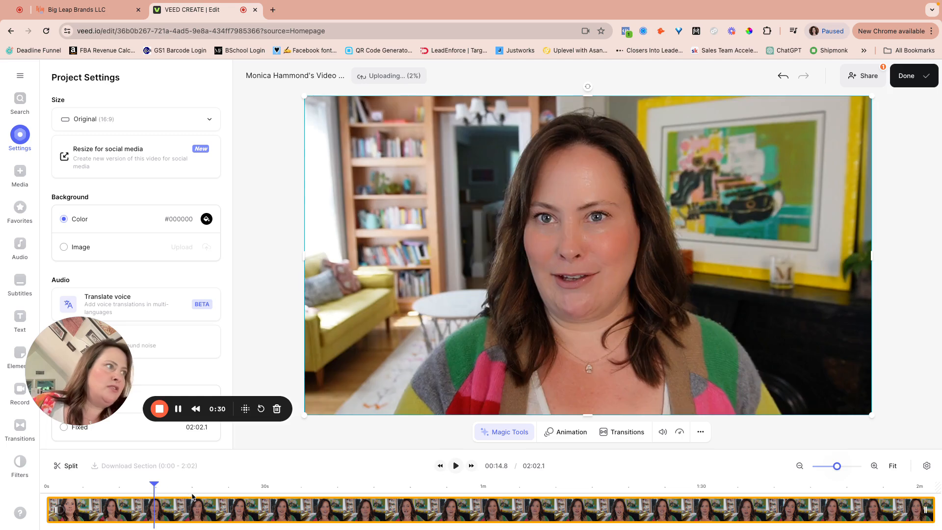
{"action": "left_click", "coordinate": [191, 494]}
{"action": "left_click", "coordinate": [125, 486]}
{"action": "left_click", "coordinate": [104, 485]}
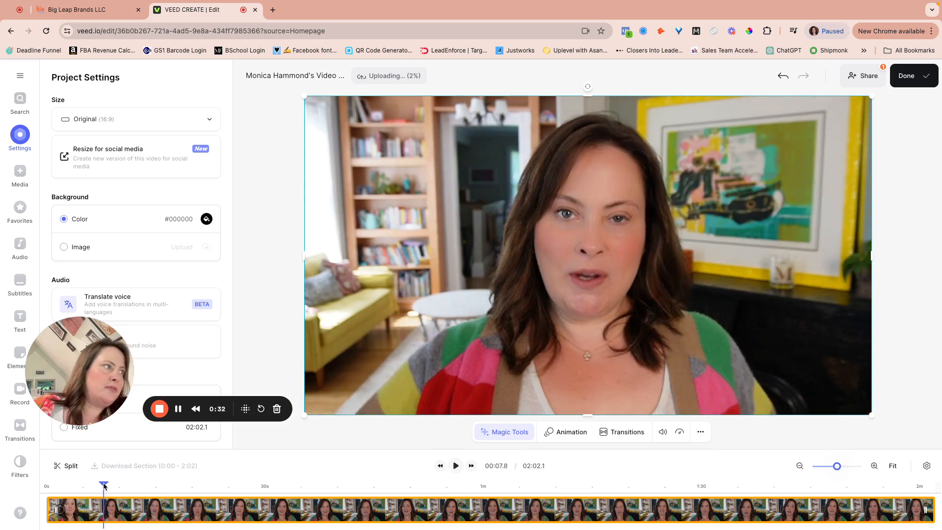
{"action": "left_click", "coordinate": [94, 485]}
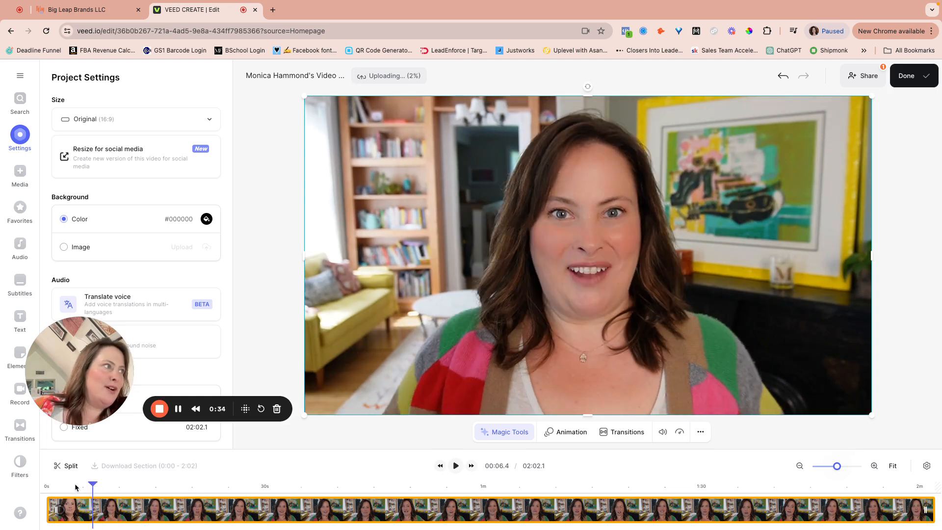
{"action": "left_click", "coordinate": [75, 487]}
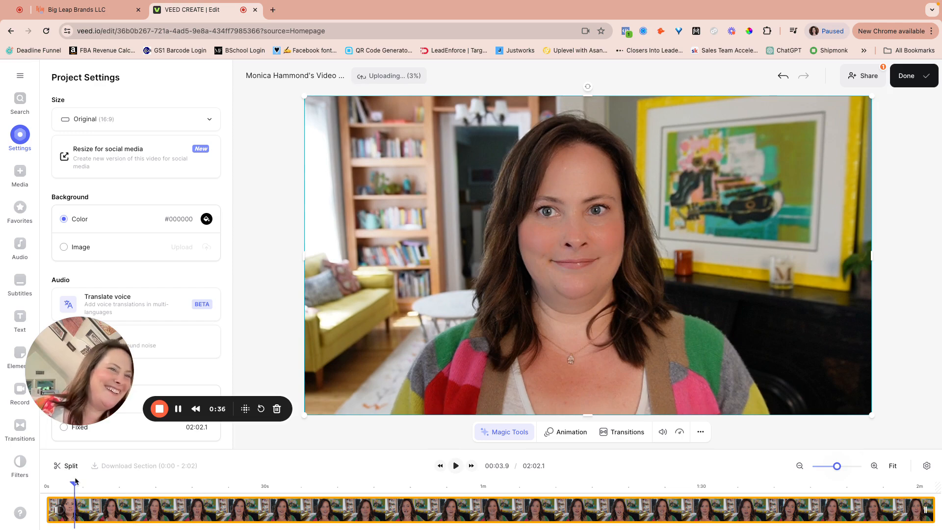
{"action": "left_click", "coordinate": [68, 465]}
Play to check the cut, then step the playhead back to 00:05.8
{"action": "key", "text": "space"}
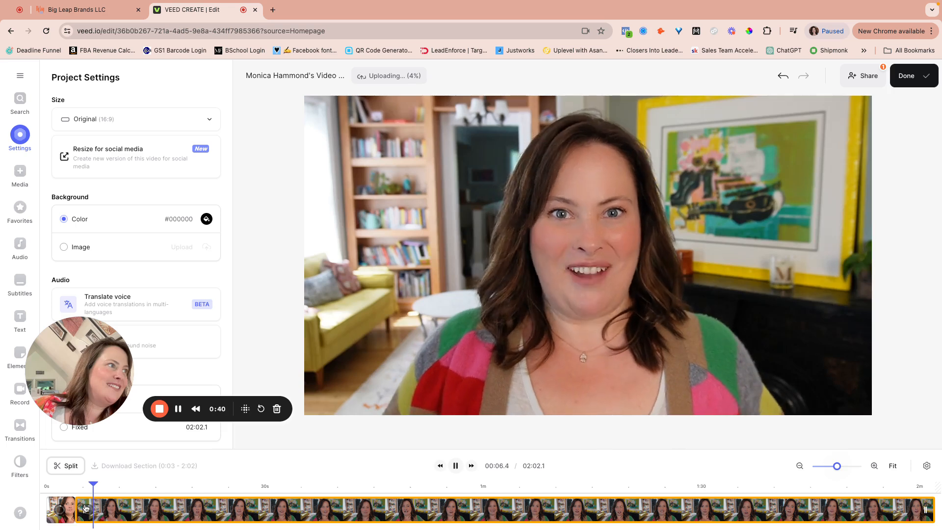
{"action": "key", "text": "space"}
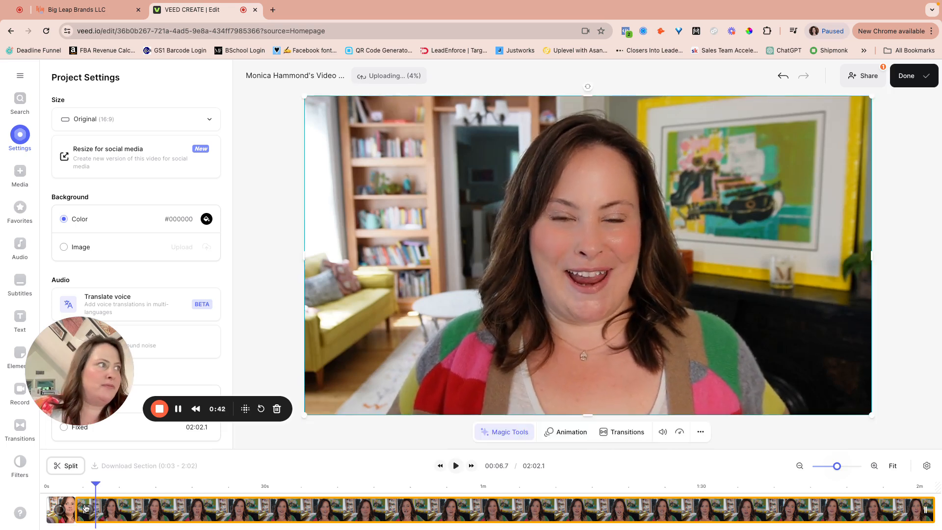
{"action": "key", "text": "Left"}
{"action": "key", "text": "Left"}
{"action": "key", "text": "Left"}
{"action": "key", "text": "Left"}
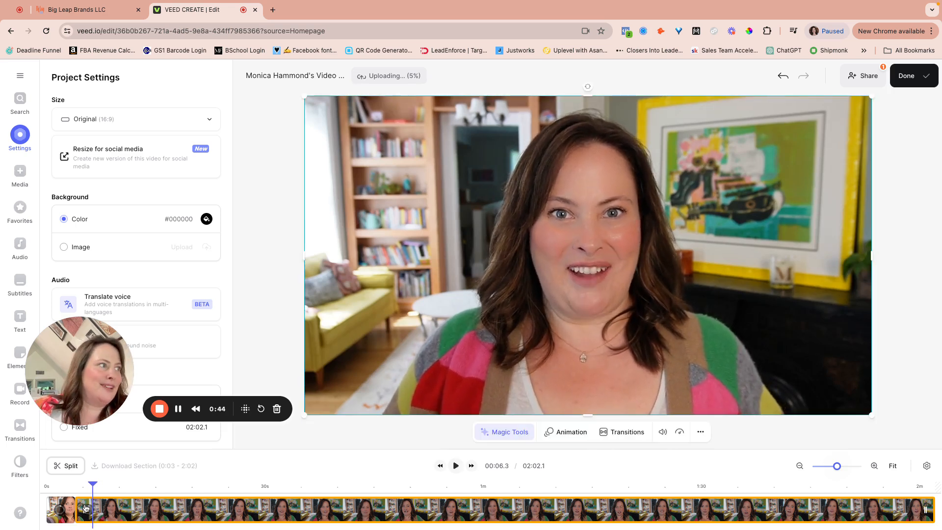
{"action": "key", "text": "Left"}
{"action": "key", "text": "Left"}
{"action": "key", "text": "Left"}
{"action": "key", "text": "Left"}
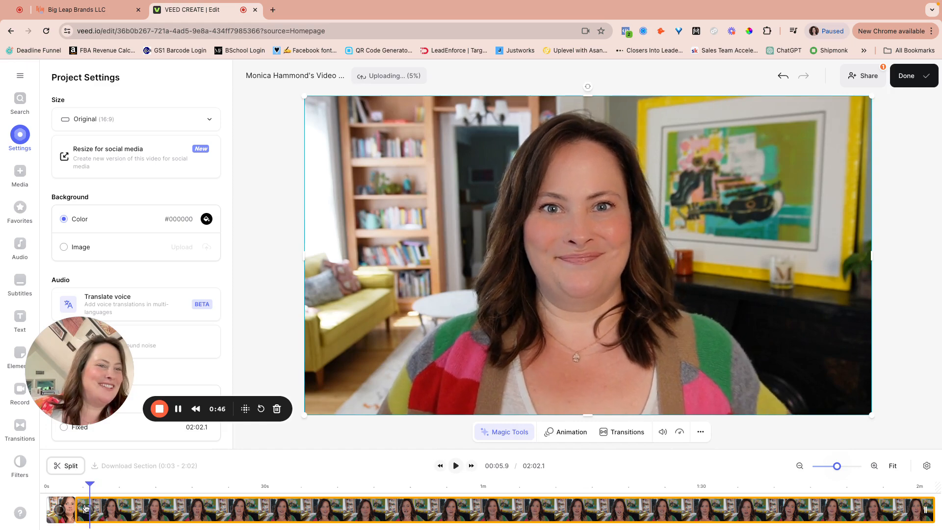
{"action": "key", "text": "Left"}
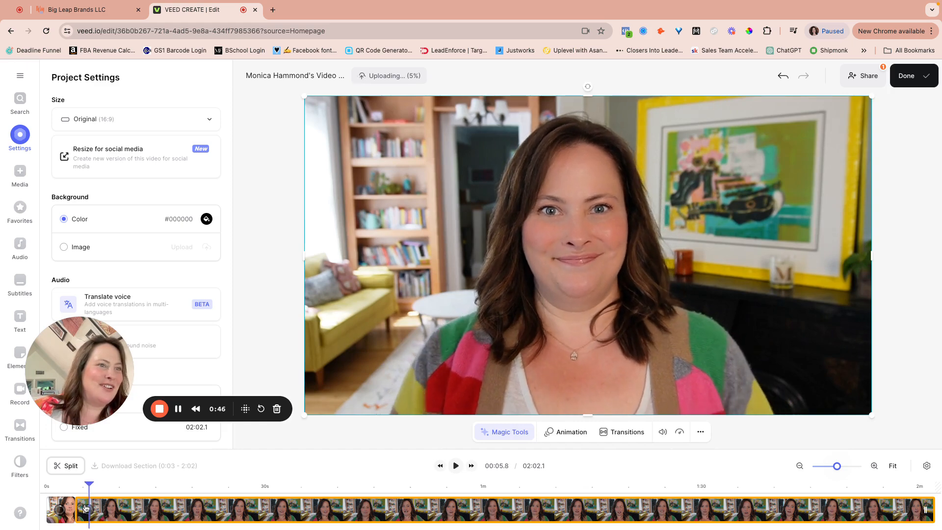
Split at 00:05.8, delete both leading pieces, and move the clip to the timeline start
{"action": "left_click", "coordinate": [60, 471]}
{"action": "left_click", "coordinate": [84, 508]}
{"action": "key", "text": "Delete"}
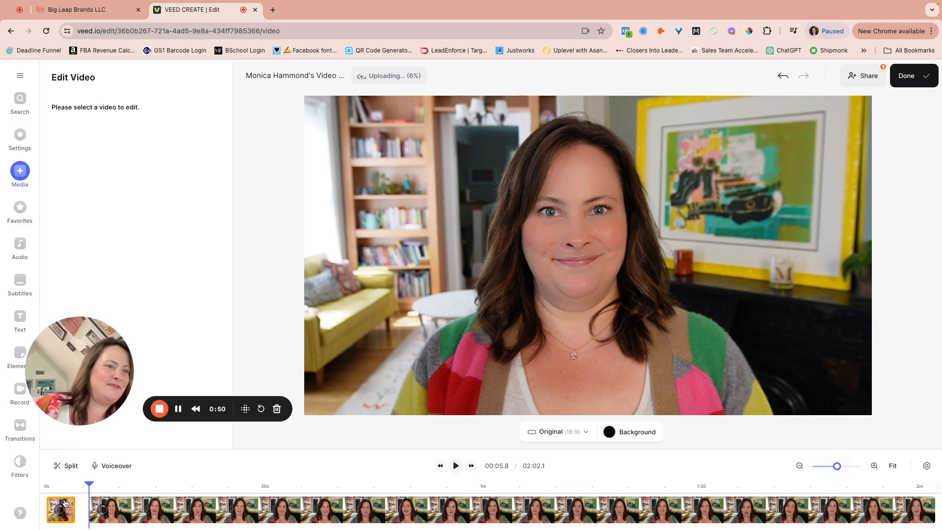
{"action": "left_click", "coordinate": [65, 503]}
{"action": "key", "text": "Delete"}
{"action": "left_click_drag", "start_coordinate": [117, 510], "coordinate": [73, 509]}
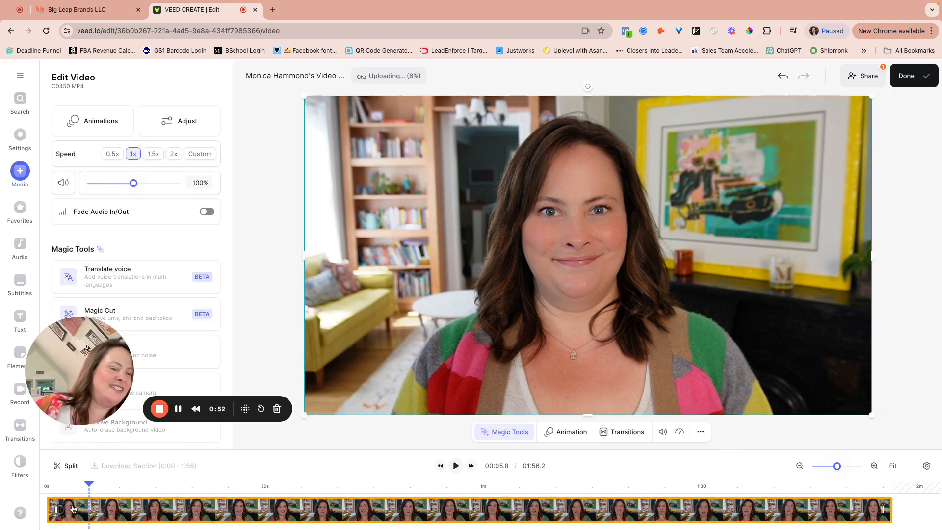
Play through the trimmed video to find where speaking ends at 01:53.7
{"action": "left_click", "coordinate": [47, 485]}
{"action": "key", "text": "space"}
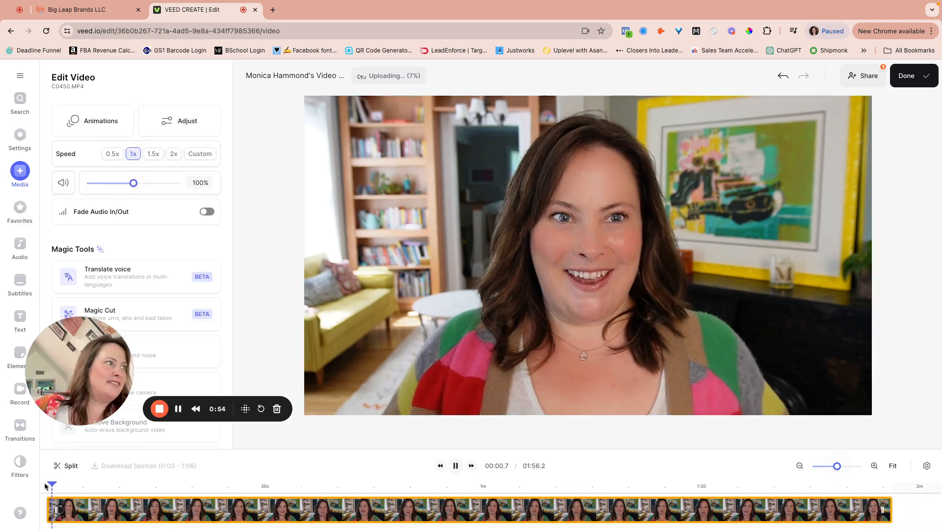
{"action": "key", "text": "space"}
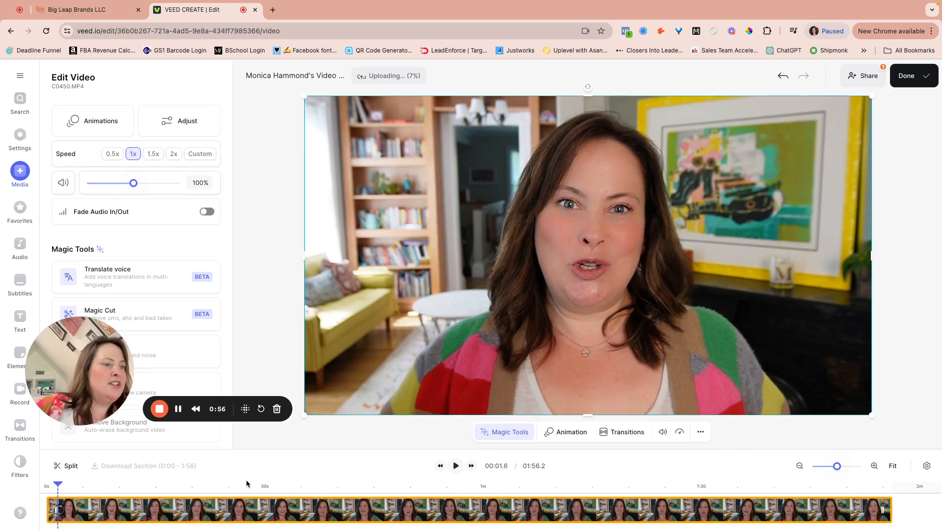
{"action": "left_click", "coordinate": [291, 485]}
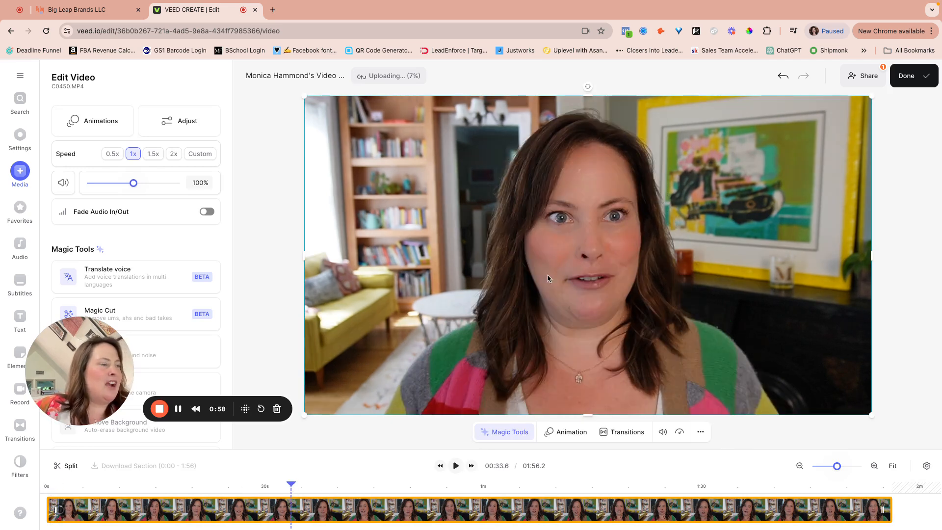
{"action": "left_click", "coordinate": [455, 466]}
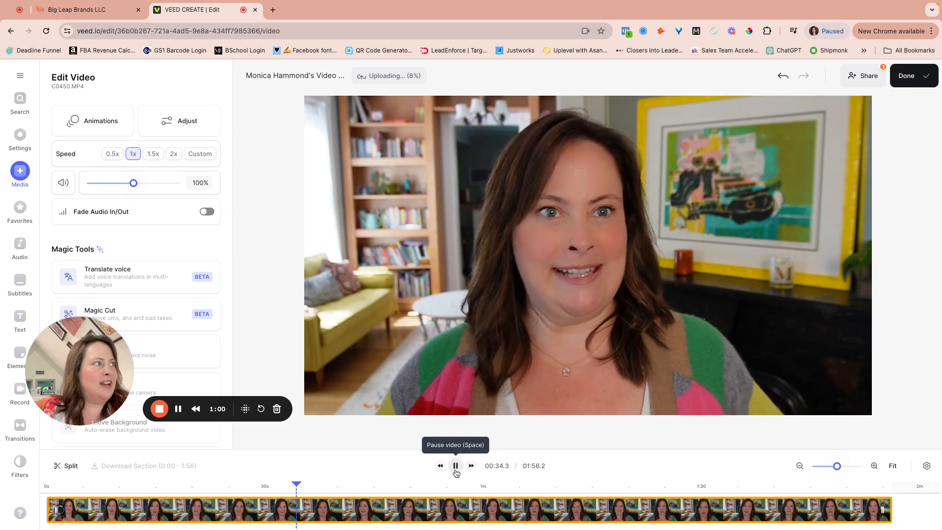
{"action": "left_click", "coordinate": [456, 466]}
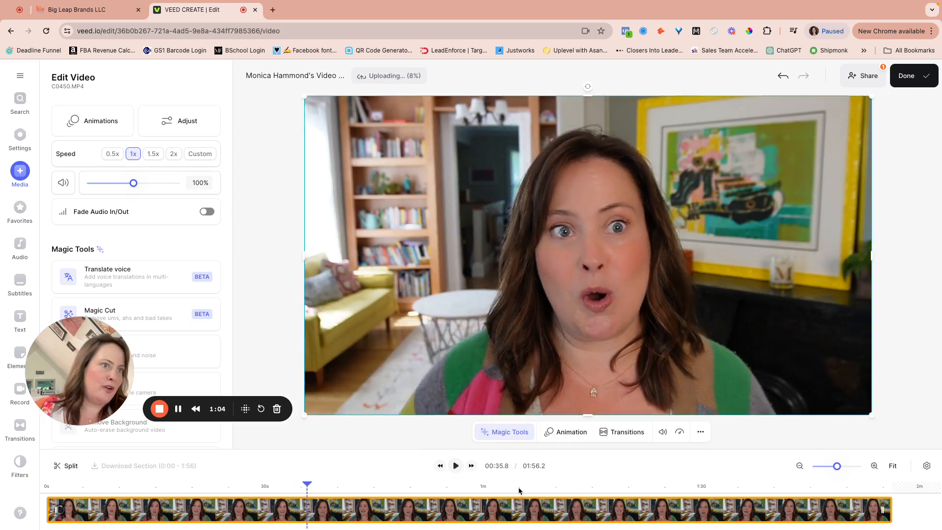
{"action": "left_click", "coordinate": [842, 491]}
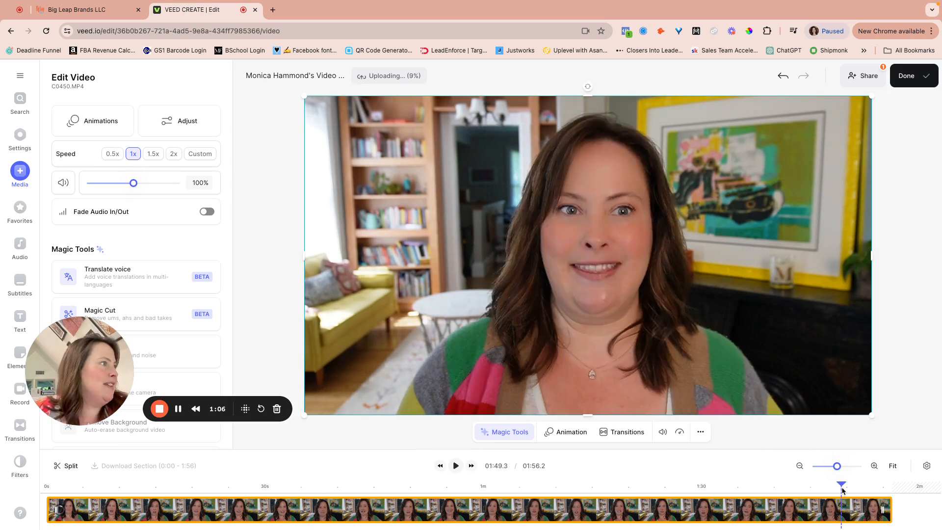
{"action": "key", "text": "space"}
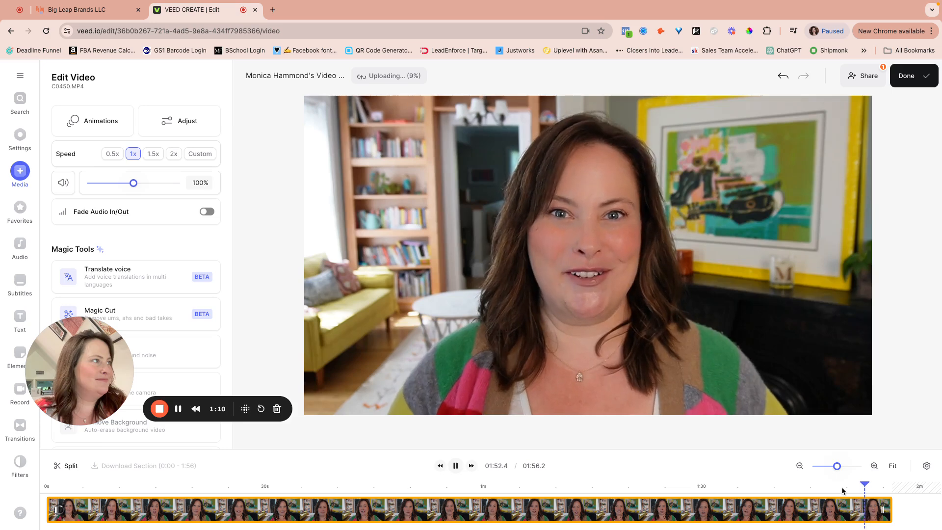
{"action": "key", "text": "space"}
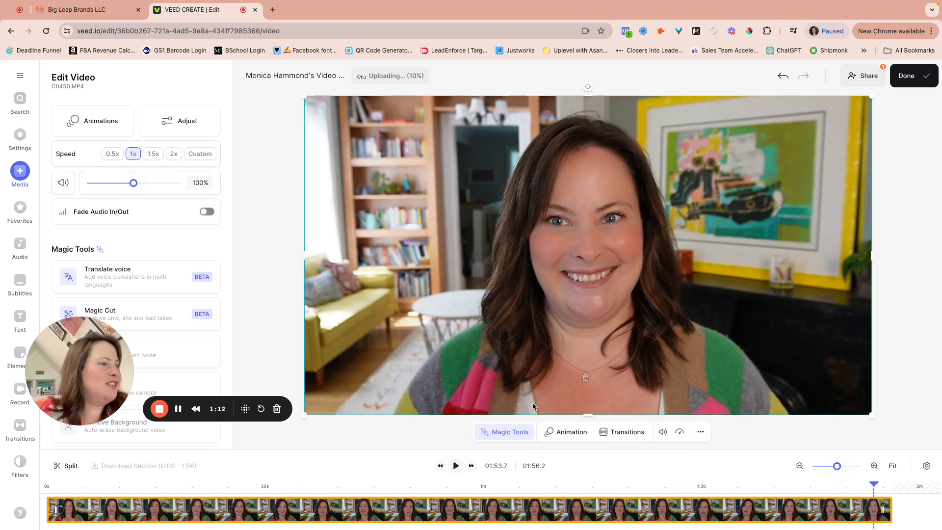
Split at 01:53.7, delete the end piece, and reselect the remaining clip at 01:34.1
{"action": "left_click", "coordinate": [69, 465]}
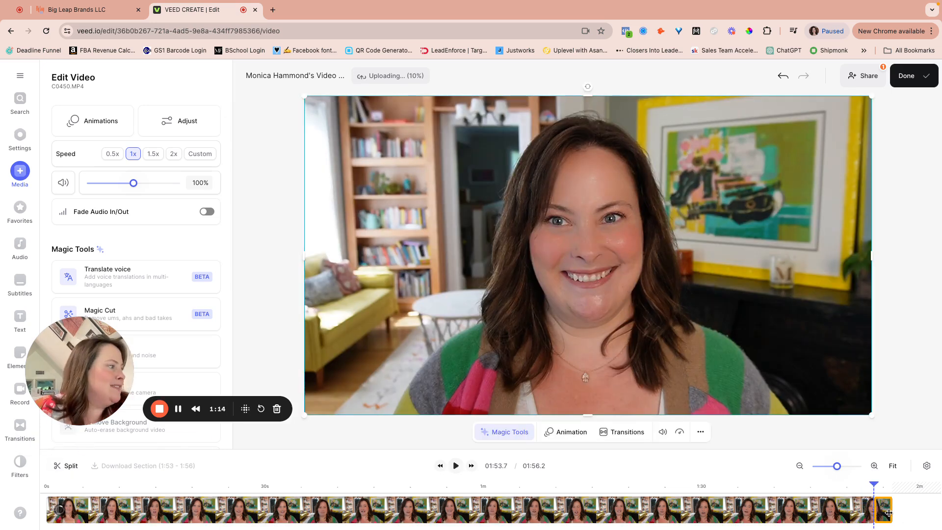
{"action": "key", "text": "Delete"}
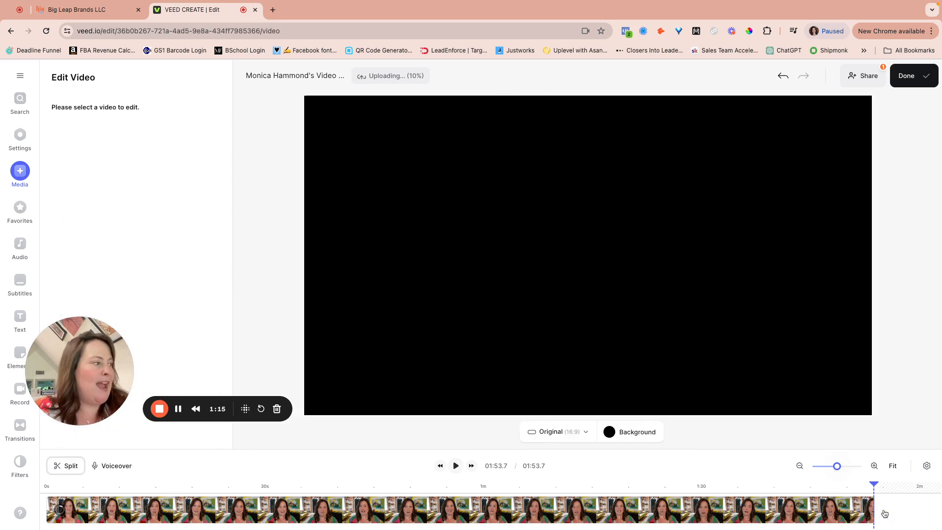
{"action": "left_click", "coordinate": [733, 498]}
{"action": "left_click", "coordinate": [731, 491]}
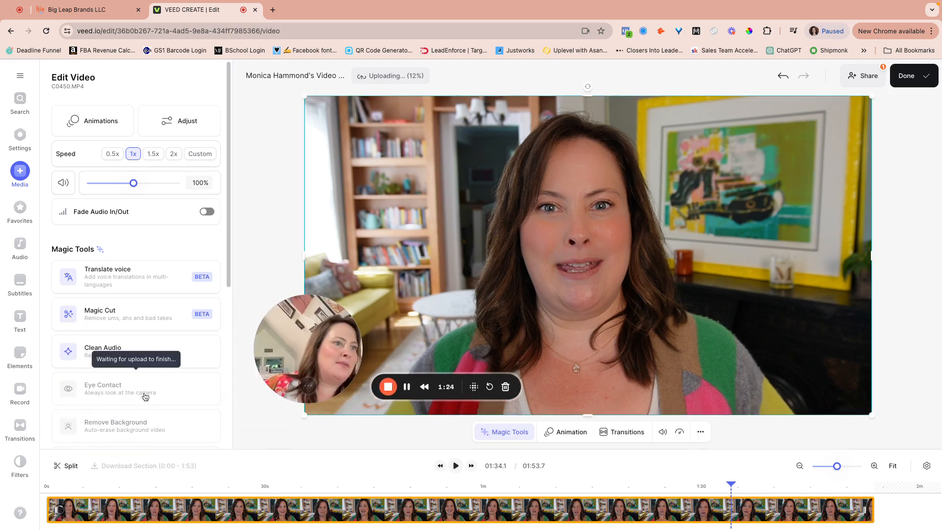
Look through the Magic Tools in the Edit Video panel, then go to Subtitles
{"action": "scroll", "coordinate": [160, 387], "scroll_direction": "down", "scroll_amount": 1}
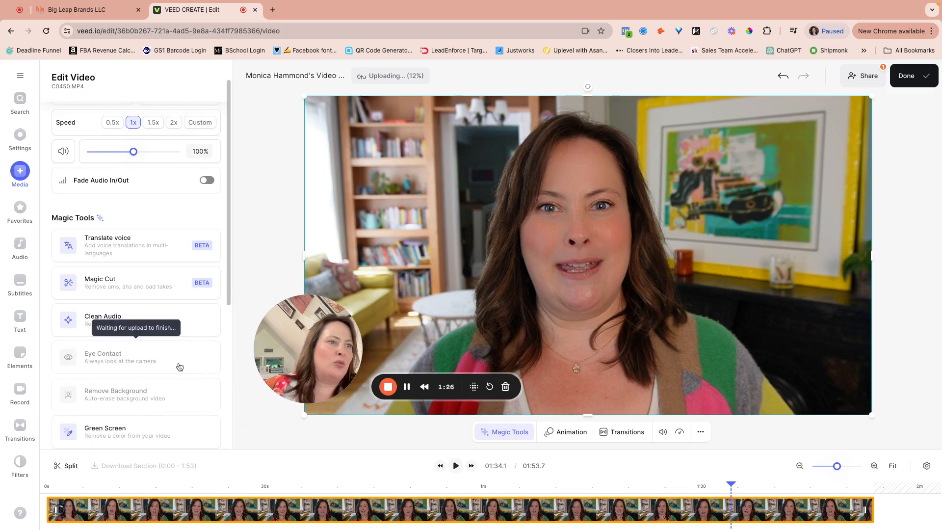
{"action": "scroll", "coordinate": [184, 350], "scroll_direction": "down", "scroll_amount": 3}
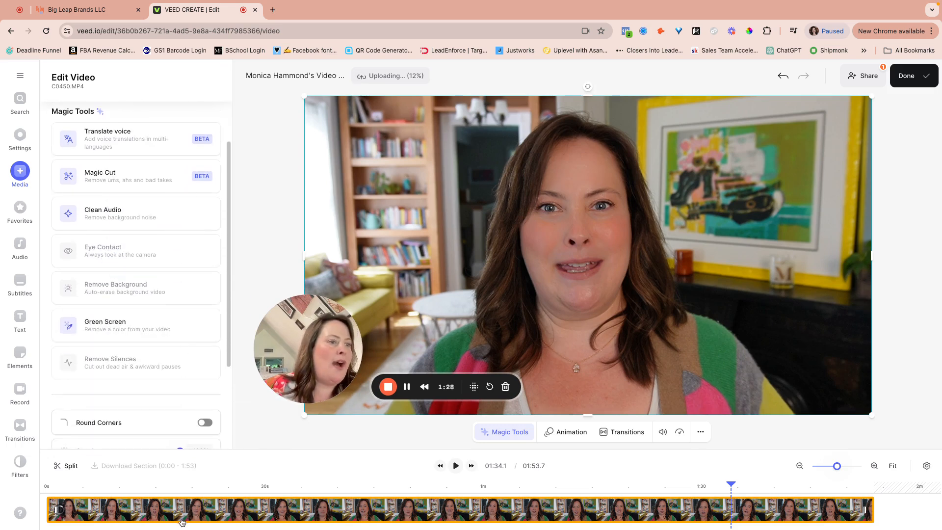
{"action": "left_click", "coordinate": [16, 281]}
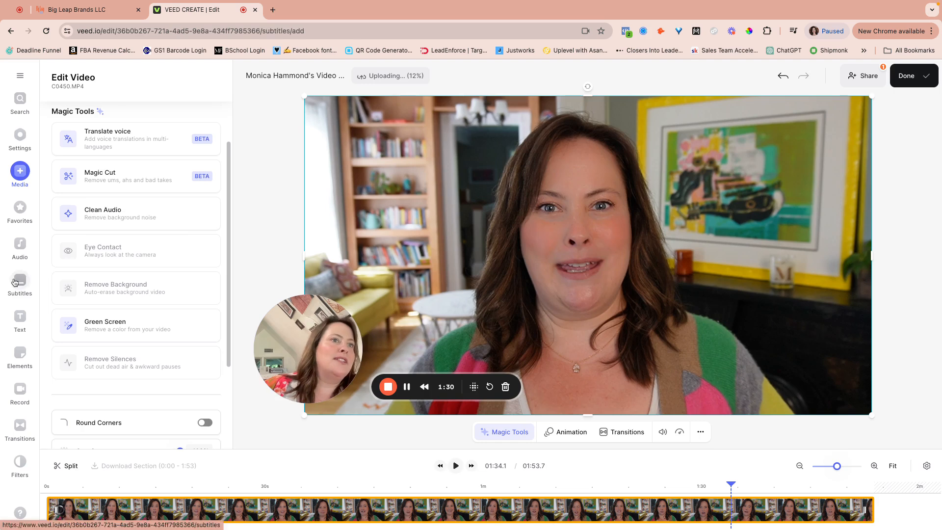
Queue English Auto Subtitle generation for the video, then bring up the stock music library
{"action": "left_click", "coordinate": [132, 157]}
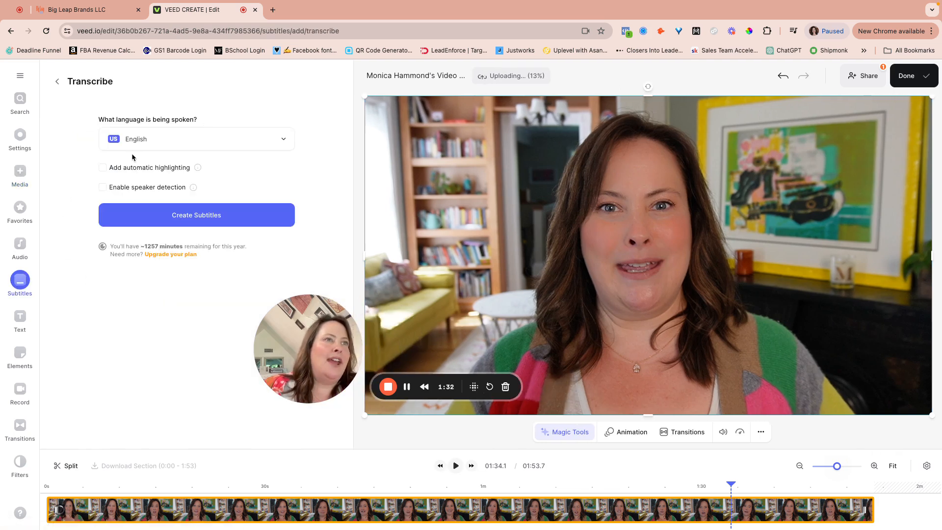
{"action": "left_click", "coordinate": [157, 213]}
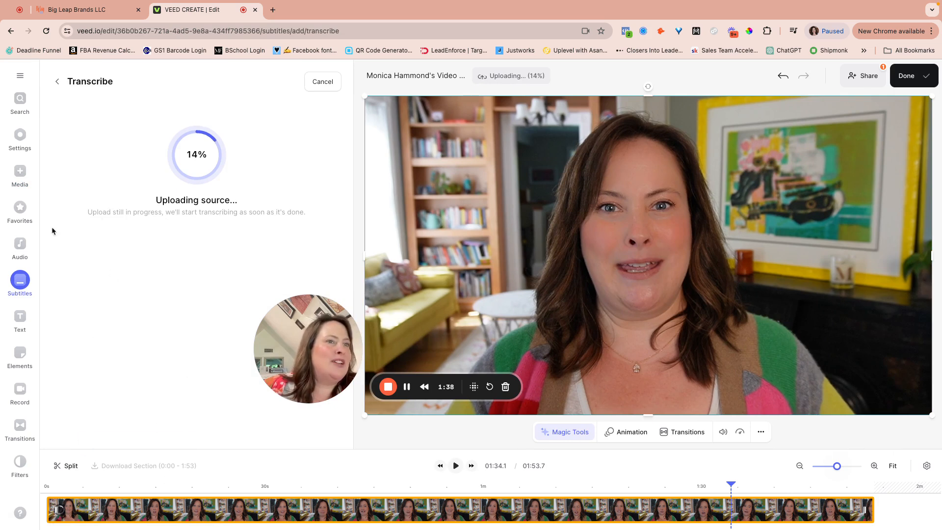
{"action": "left_click", "coordinate": [18, 247]}
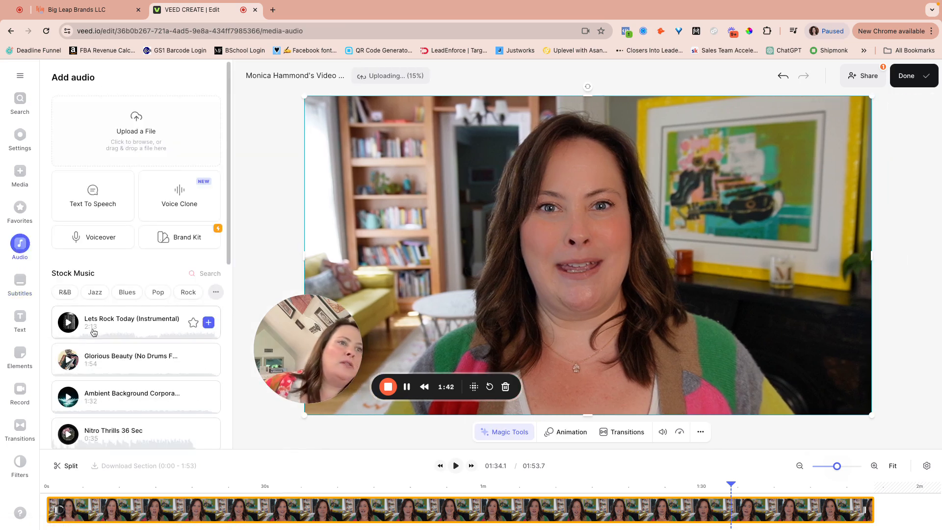
Preview Ambient Background Corporate and Lets Rock Today, then add Lets Rock Today (Instrumental)
{"action": "scroll", "coordinate": [126, 376], "scroll_direction": "down", "scroll_amount": 1}
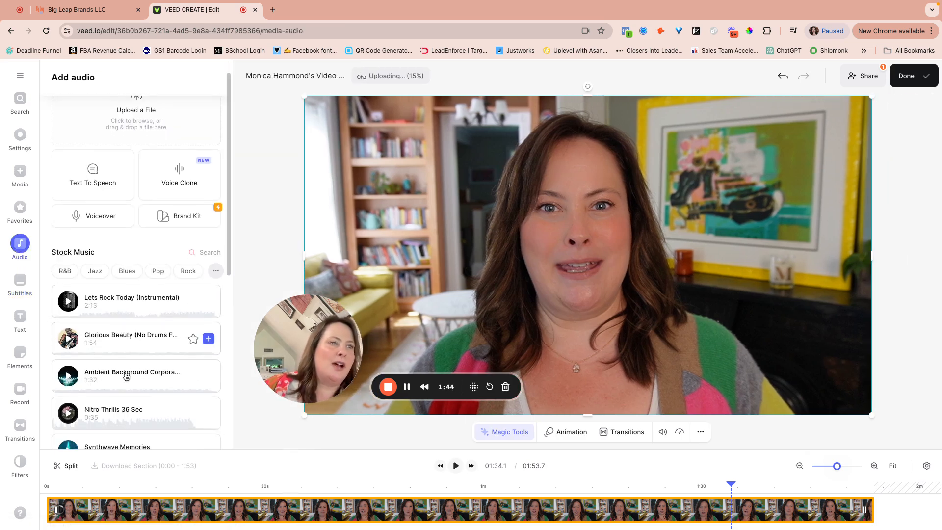
{"action": "left_click", "coordinate": [138, 380]}
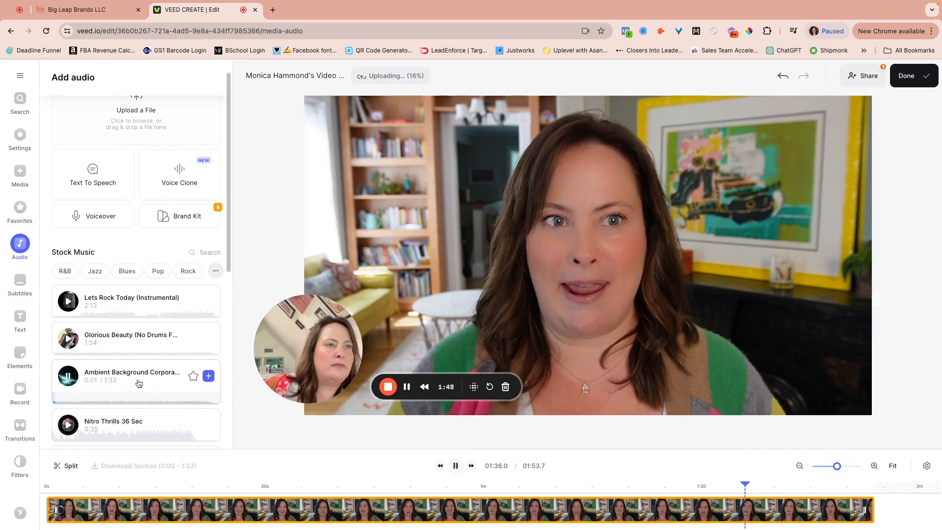
{"action": "left_click", "coordinate": [139, 383]}
{"action": "left_click", "coordinate": [153, 311]}
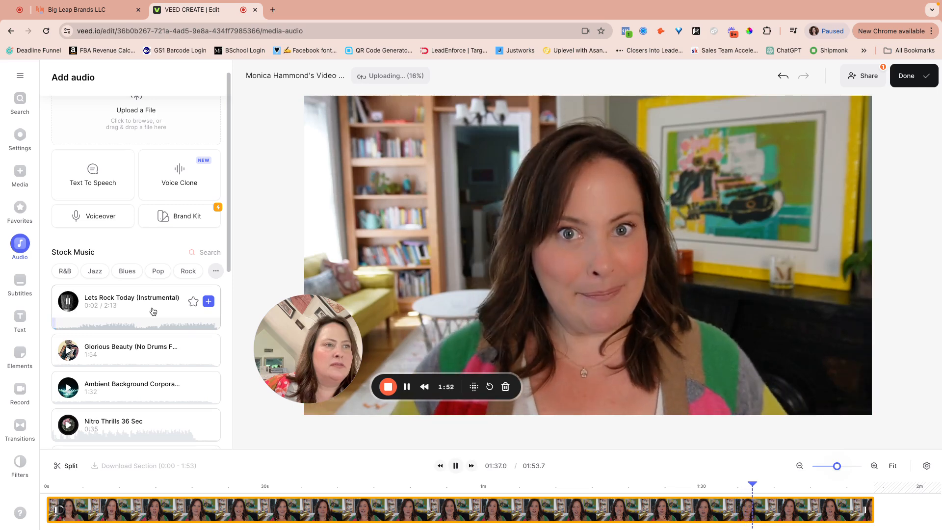
{"action": "left_click", "coordinate": [153, 311]}
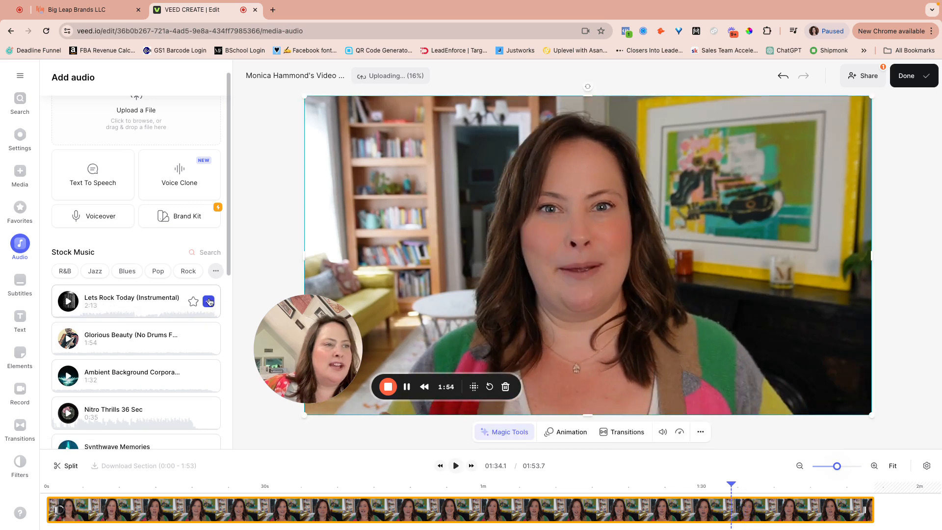
{"action": "left_click", "coordinate": [209, 301]}
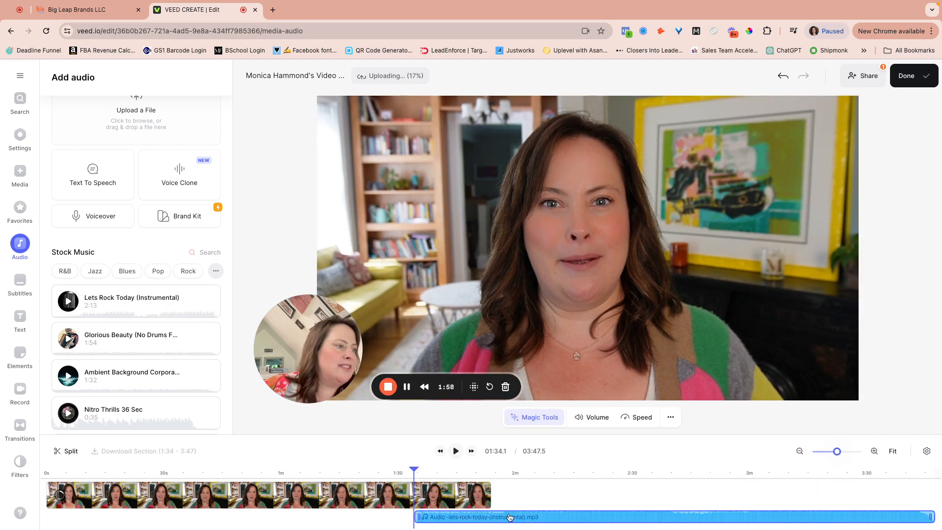
Move the music clip to start at 0:00 on the timeline
{"action": "left_click", "coordinate": [509, 517]}
{"action": "left_click", "coordinate": [428, 520], "text": "shift"}
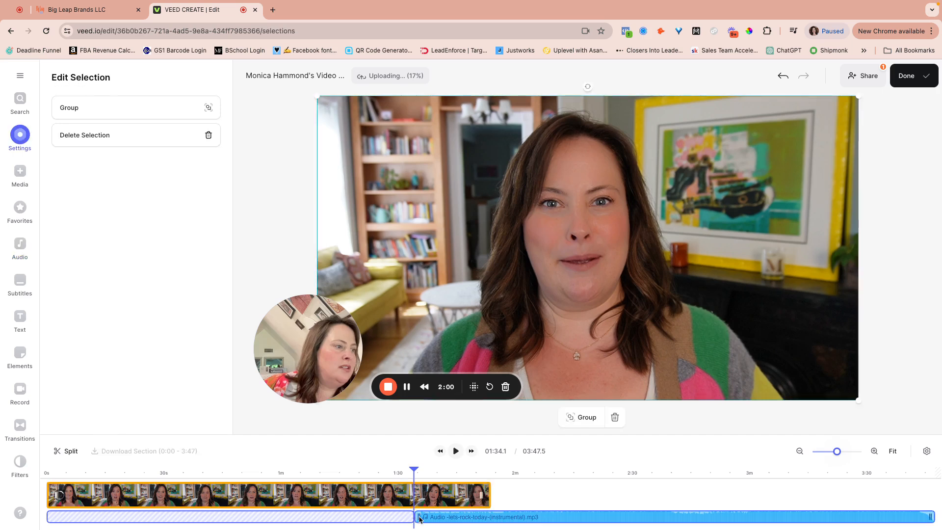
{"action": "left_click", "coordinate": [449, 520]}
{"action": "left_click_drag", "start_coordinate": [449, 519], "coordinate": [80, 520]}
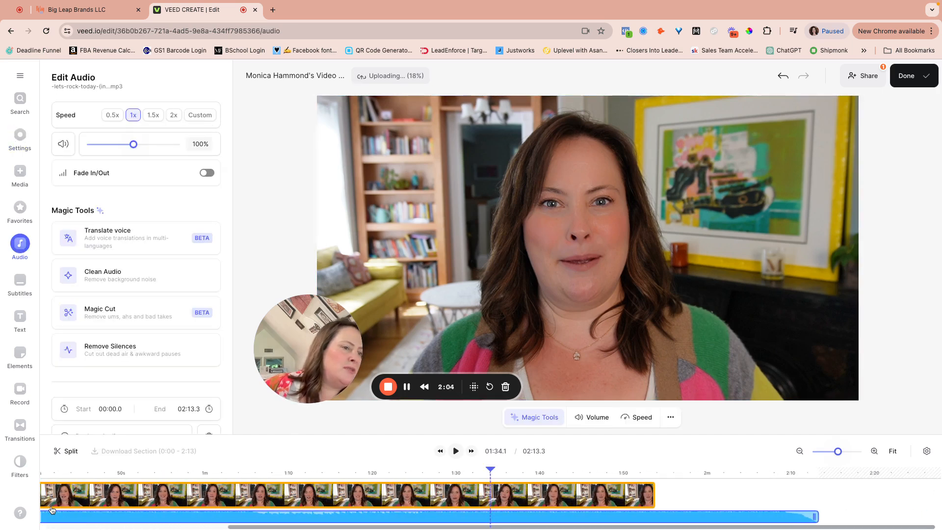
{"action": "scroll", "coordinate": [88, 510], "scroll_direction": "left", "scroll_amount": 10}
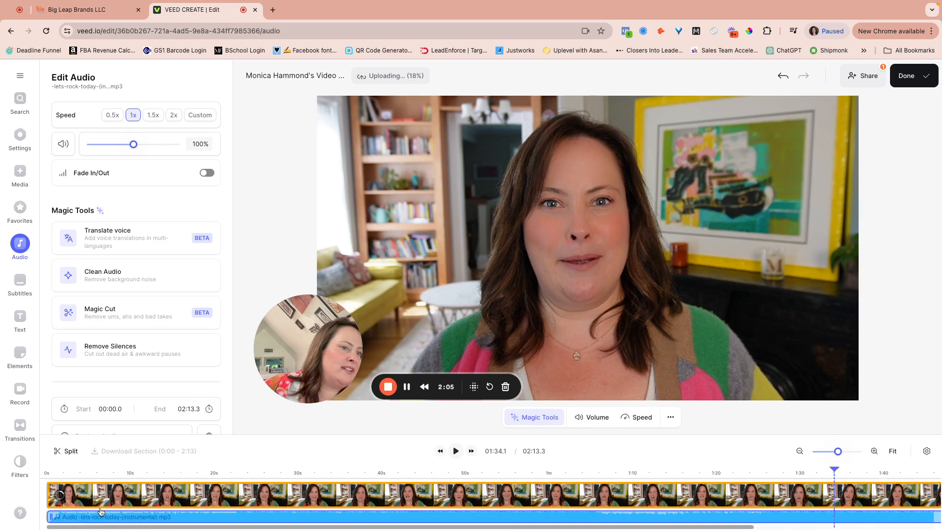
{"action": "left_click", "coordinate": [47, 473]}
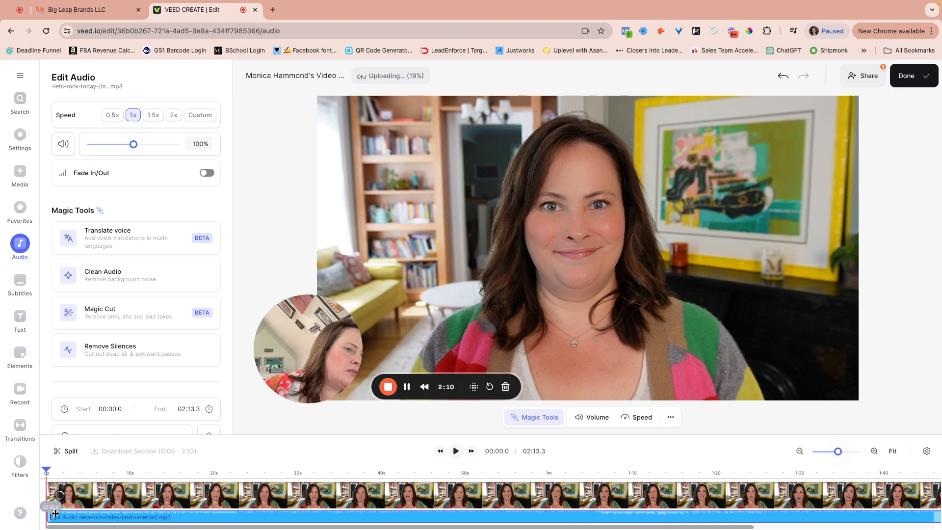
Align the music with 0:00 and lower its volume to 15%, checking by playback
{"action": "left_click_drag", "start_coordinate": [67, 518], "coordinate": [57, 516]}
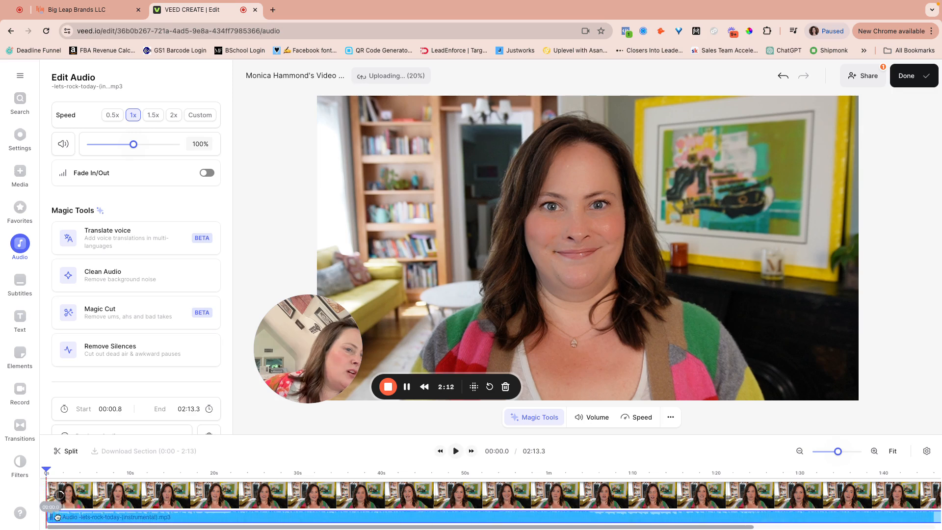
{"action": "key", "text": "space"}
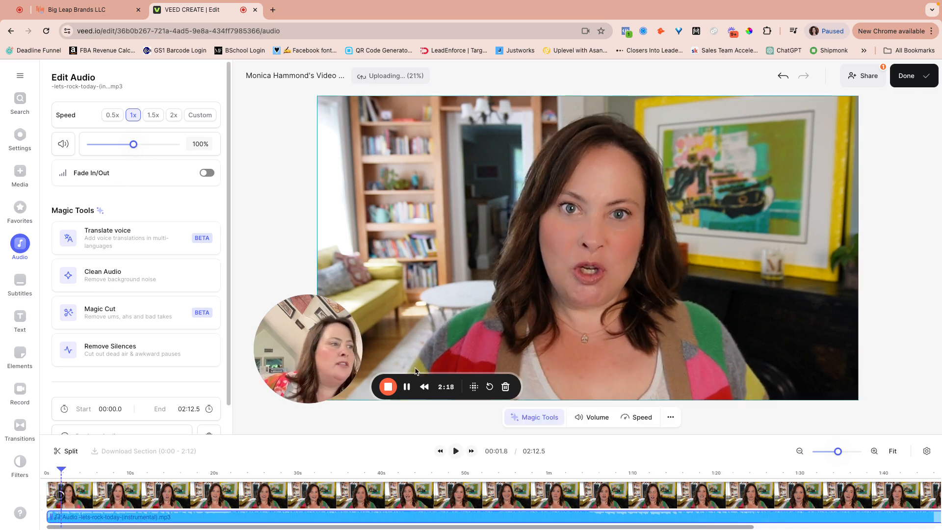
{"action": "left_click", "coordinate": [454, 451]}
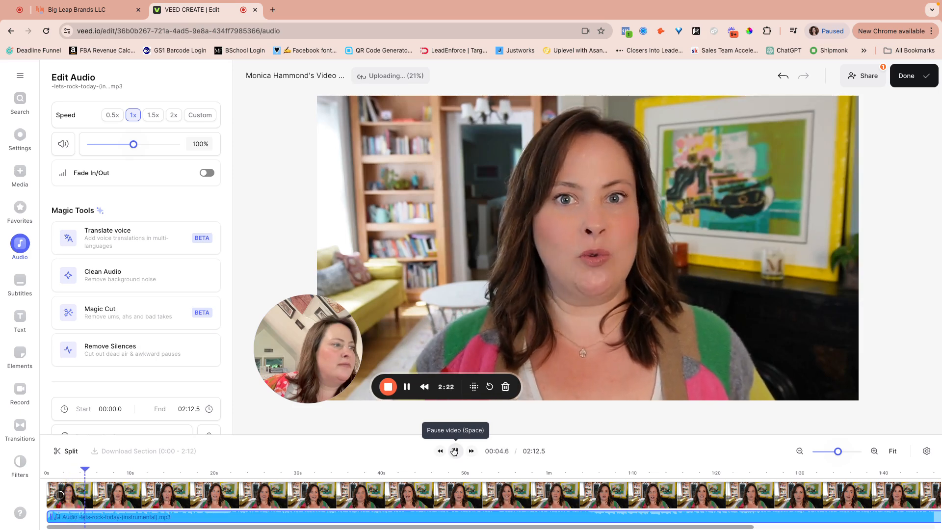
{"action": "left_click", "coordinate": [454, 451]}
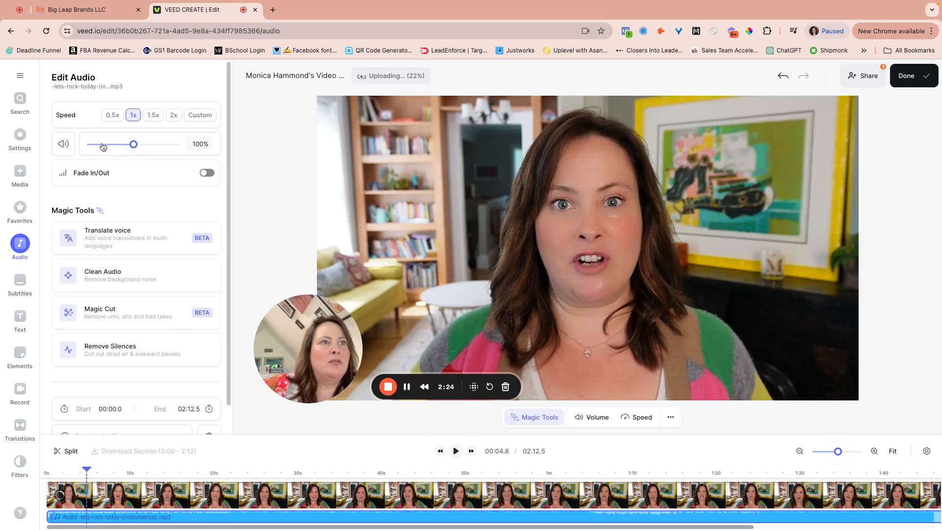
{"action": "mouse_move", "coordinate": [159, 515]}
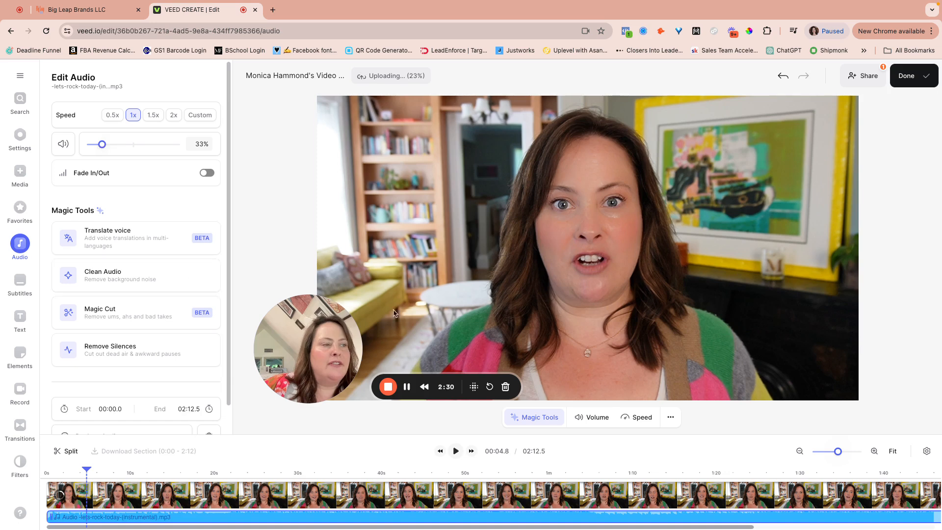
{"action": "left_click", "coordinate": [460, 451]}
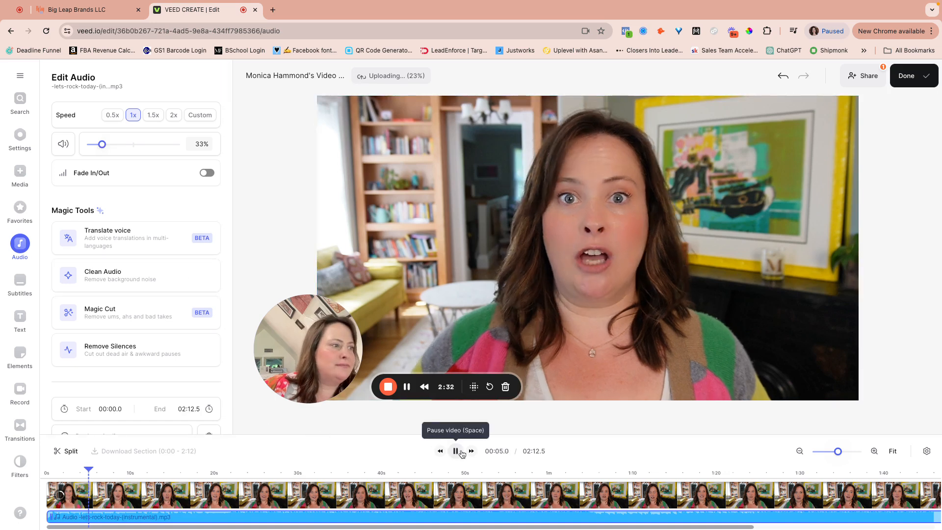
{"action": "left_click", "coordinate": [460, 451]}
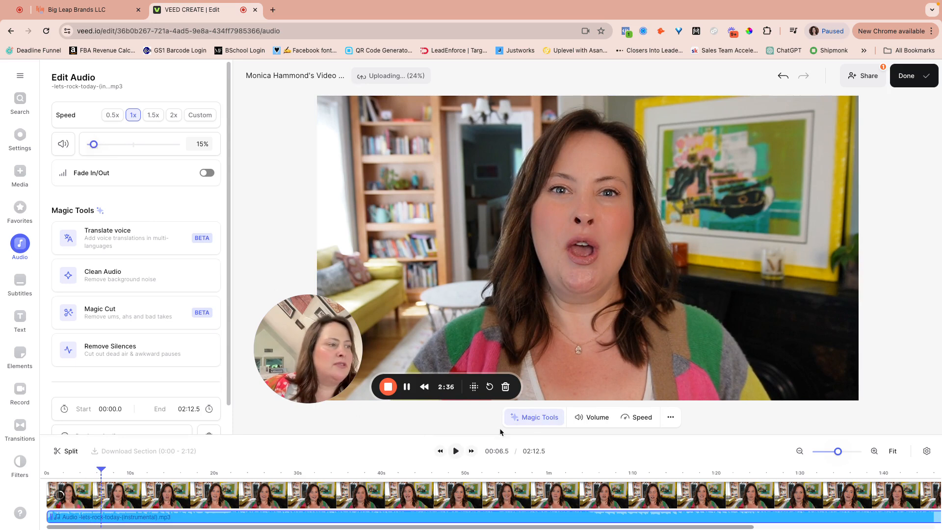
{"action": "left_click", "coordinate": [456, 451]}
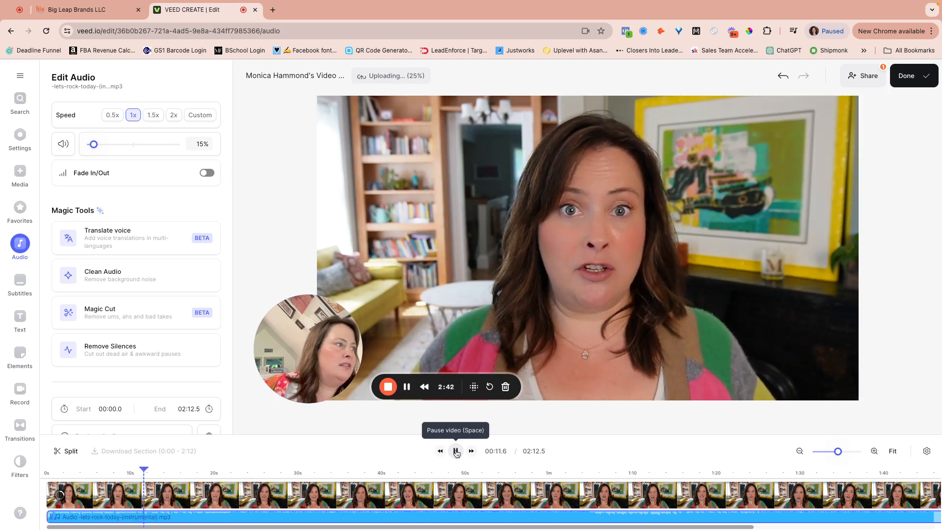
{"action": "left_click", "coordinate": [456, 451]}
{"action": "left_click", "coordinate": [440, 489]}
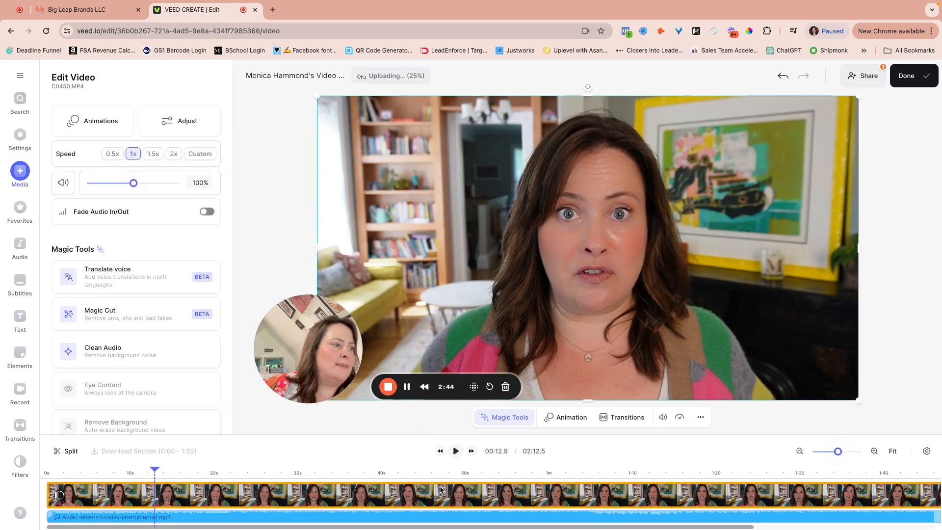
Auto-transcribe the speech into timed English subtitle lines over the video
{"action": "scroll", "coordinate": [159, 225], "scroll_direction": "down", "scroll_amount": 3}
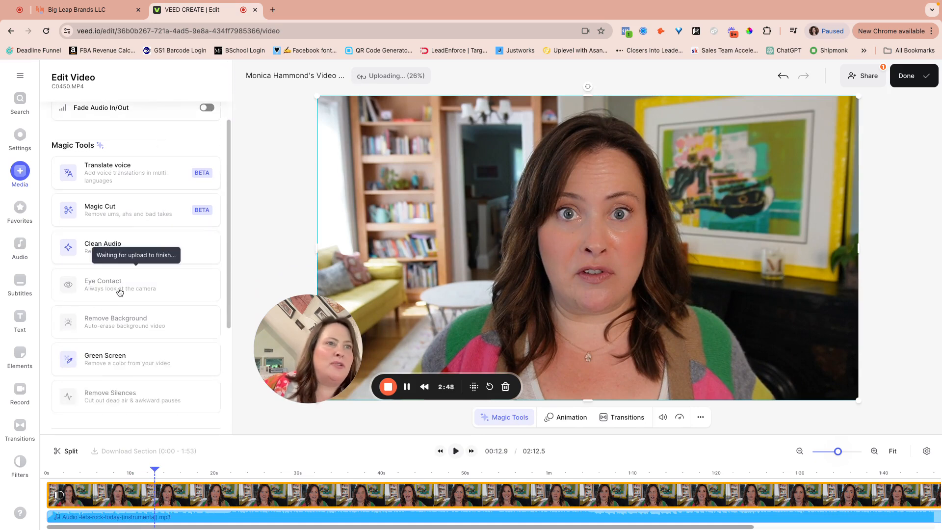
{"action": "scroll", "coordinate": [122, 291], "scroll_direction": "up", "scroll_amount": 3}
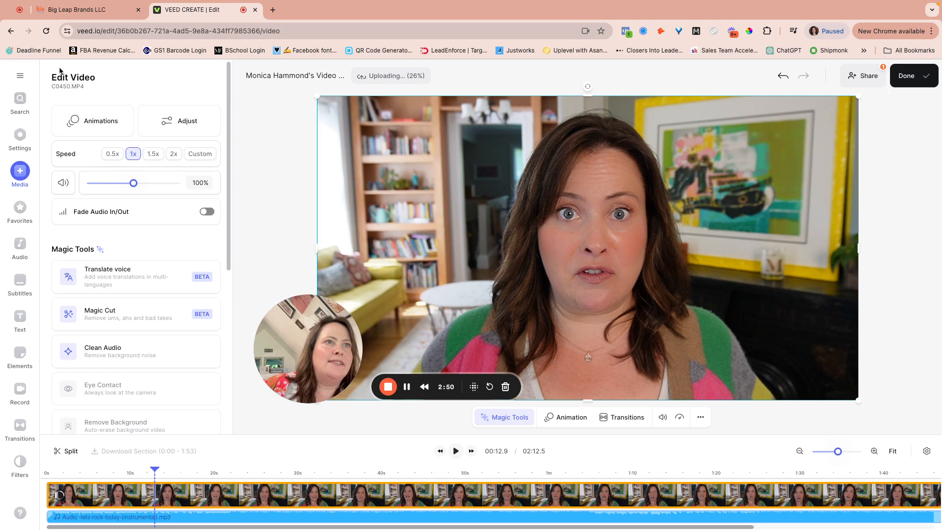
{"action": "left_click", "coordinate": [18, 283]}
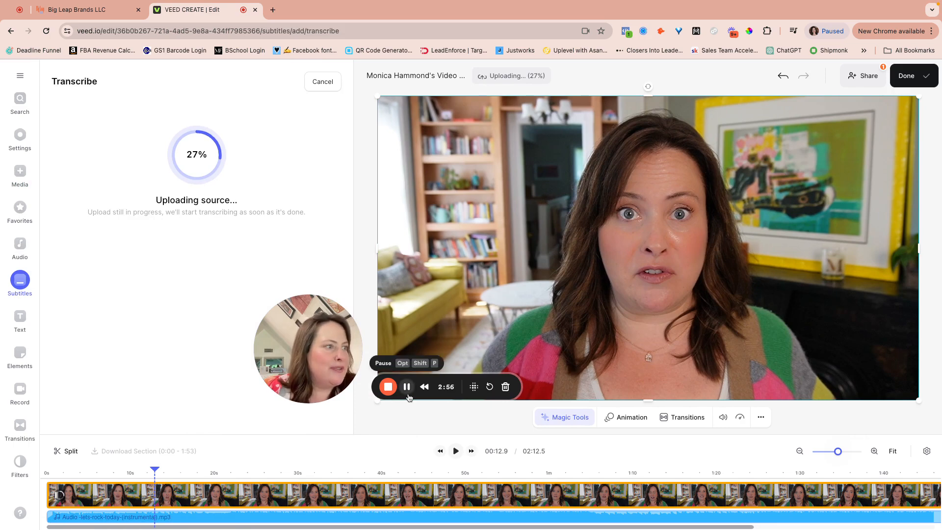
{"action": "left_click", "coordinate": [407, 386]}
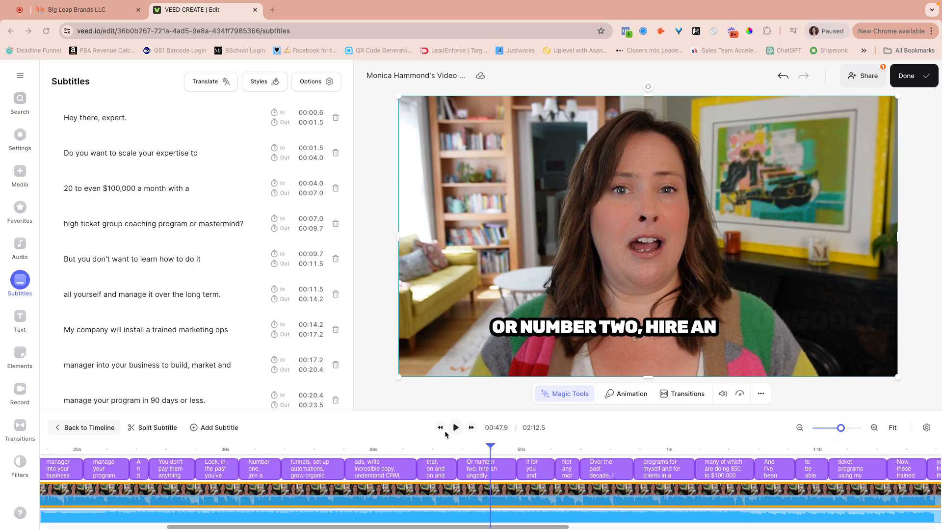
Review the captions by playing from 00:15.1 to 00:18.4, then open subtitle Styles
{"action": "left_click", "coordinate": [390, 449]}
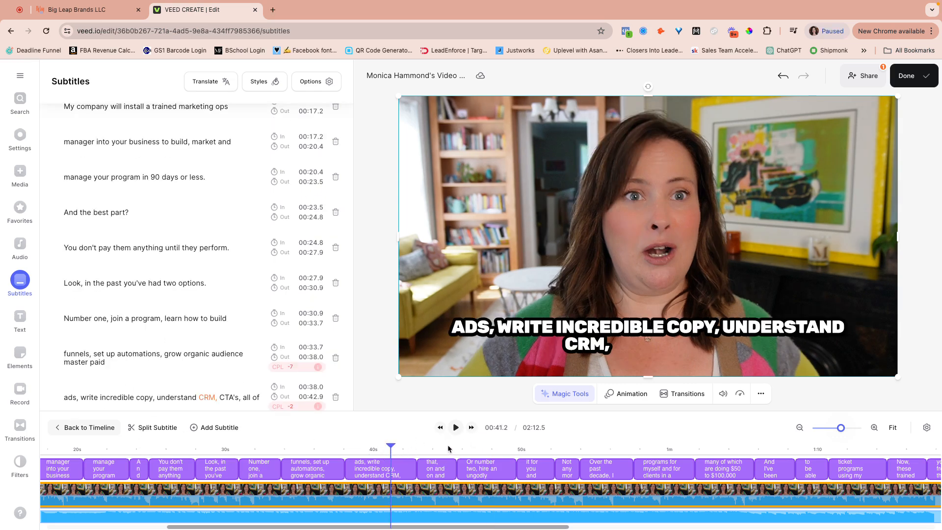
{"action": "left_click", "coordinate": [313, 447]}
{"action": "left_click", "coordinate": [235, 447]}
{"action": "scroll", "coordinate": [235, 471], "scroll_direction": "left", "scroll_amount": 5}
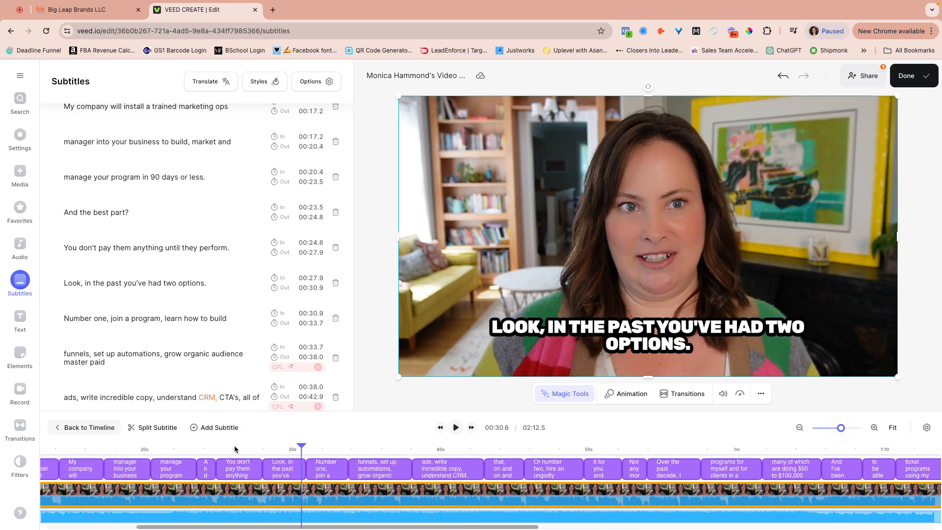
{"action": "left_click", "coordinate": [235, 447]}
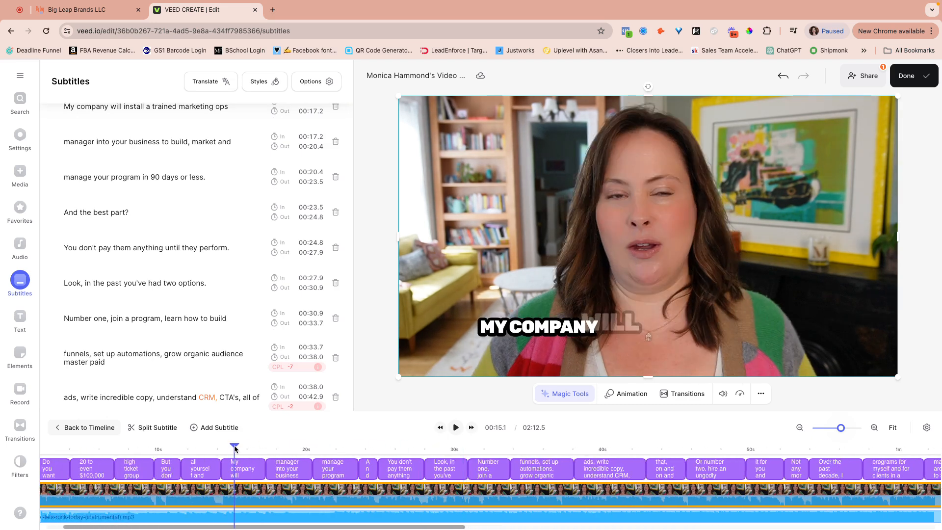
{"action": "left_click", "coordinate": [455, 427]}
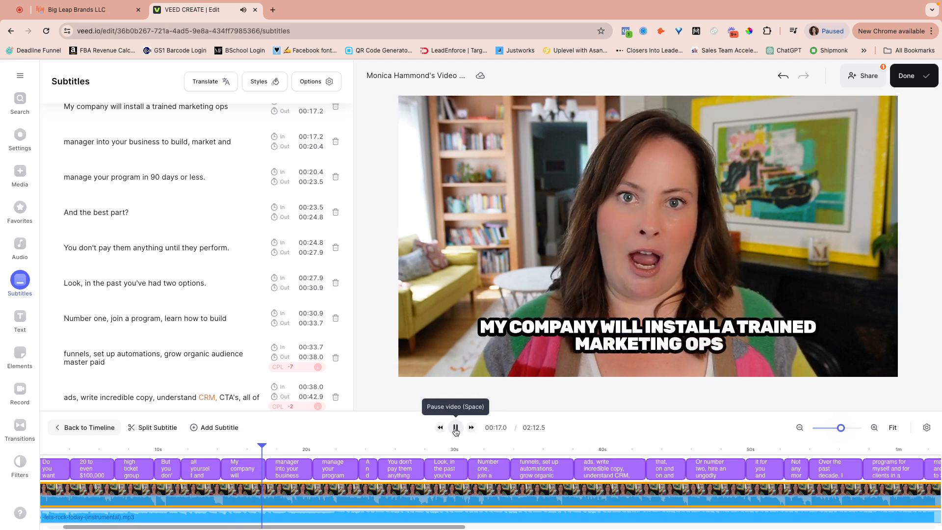
{"action": "left_click", "coordinate": [456, 427]}
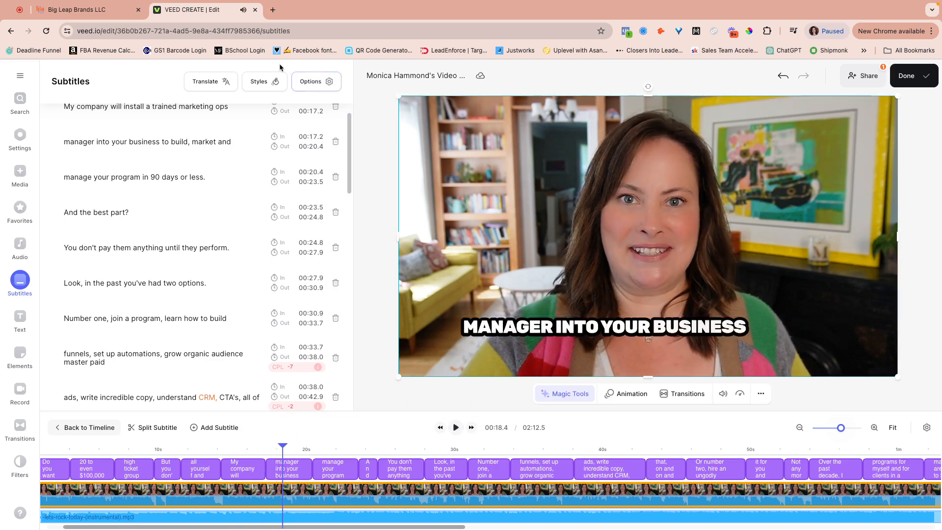
{"action": "left_click", "coordinate": [269, 80]}
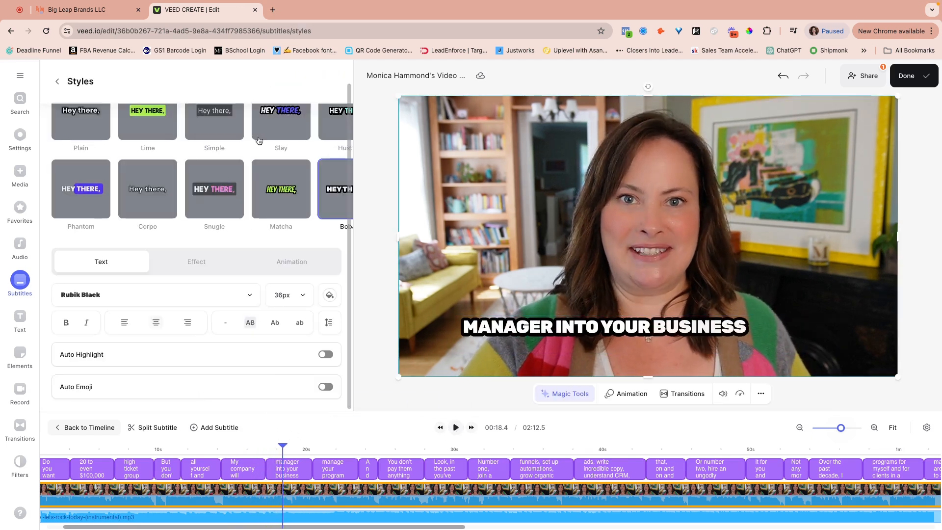
Shrink the subtitle font size from 30px to 24px and preview it
{"action": "left_click", "coordinate": [289, 295]}
{"action": "left_click", "coordinate": [292, 374]}
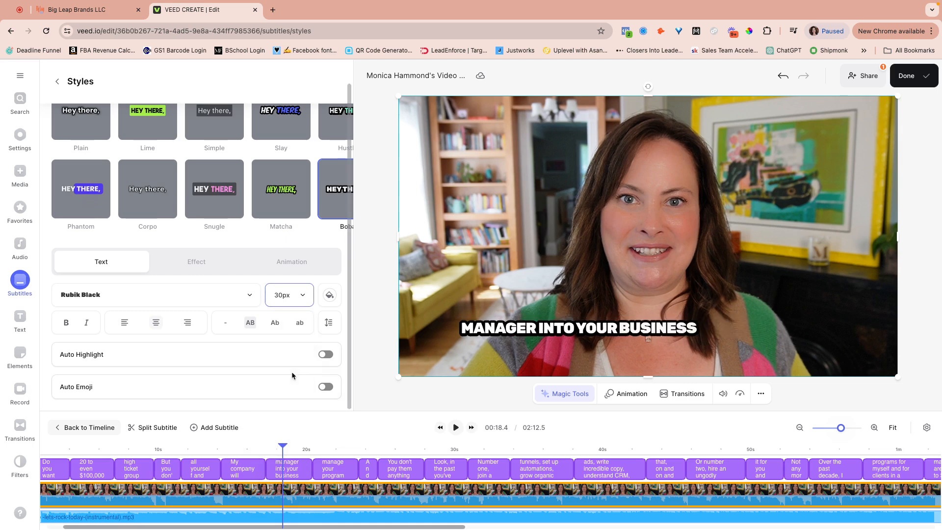
{"action": "left_click", "coordinate": [305, 299]}
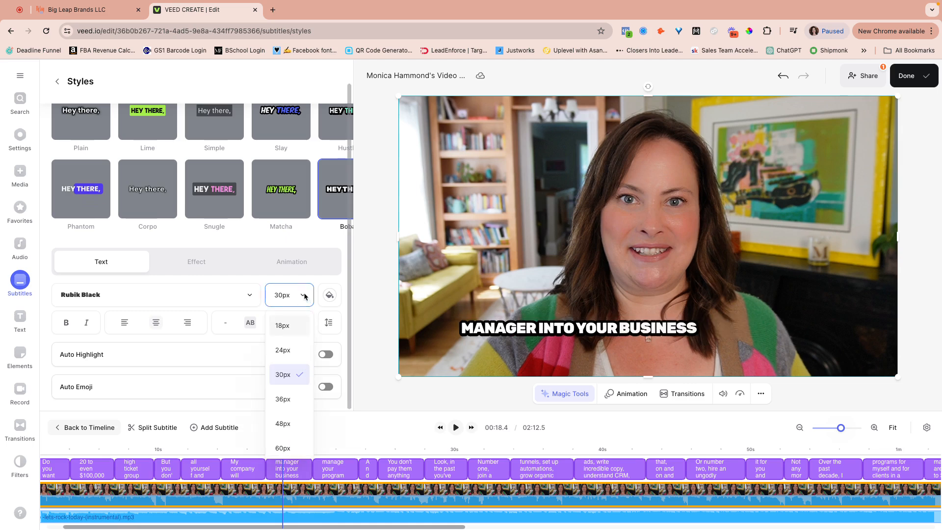
{"action": "left_click", "coordinate": [294, 351]}
{"action": "left_click", "coordinate": [461, 431]}
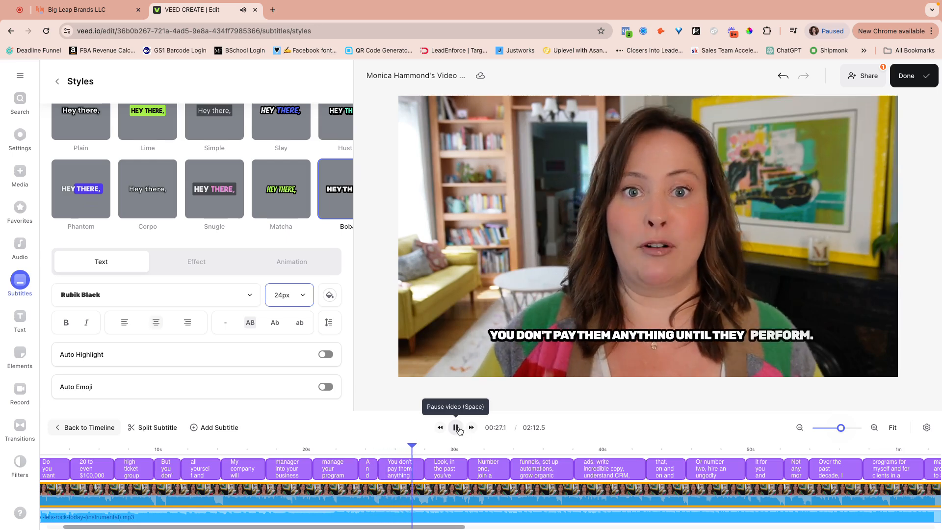
{"action": "left_click", "coordinate": [455, 427]}
Try the Plain subtitle style in playback, then apply the Simple style
{"action": "scroll", "coordinate": [352, 145], "scroll_direction": "up", "scroll_amount": 1}
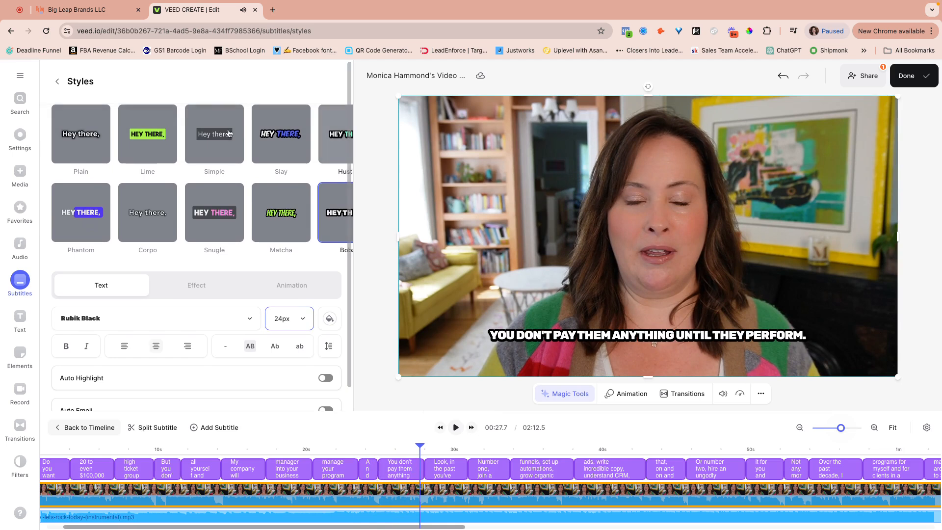
{"action": "left_click", "coordinate": [70, 138]}
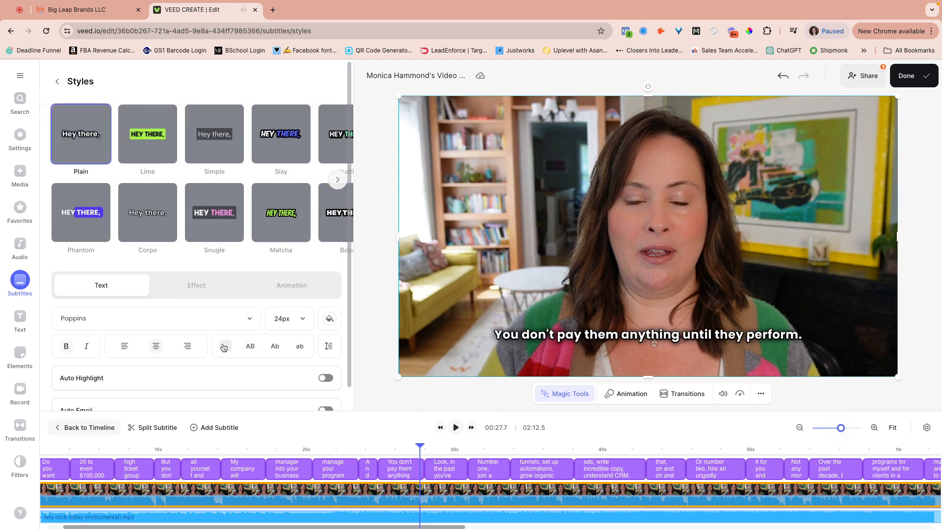
{"action": "left_click", "coordinate": [456, 427]}
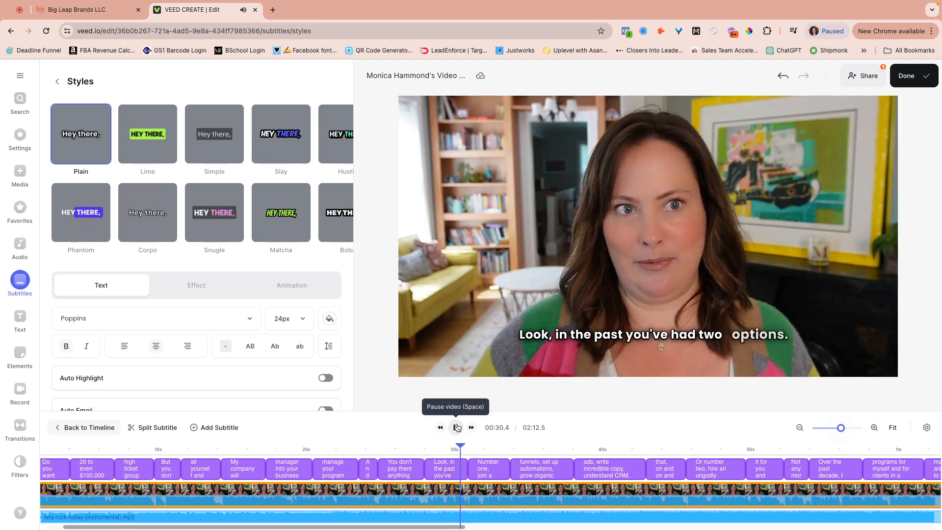
{"action": "left_click", "coordinate": [456, 427]}
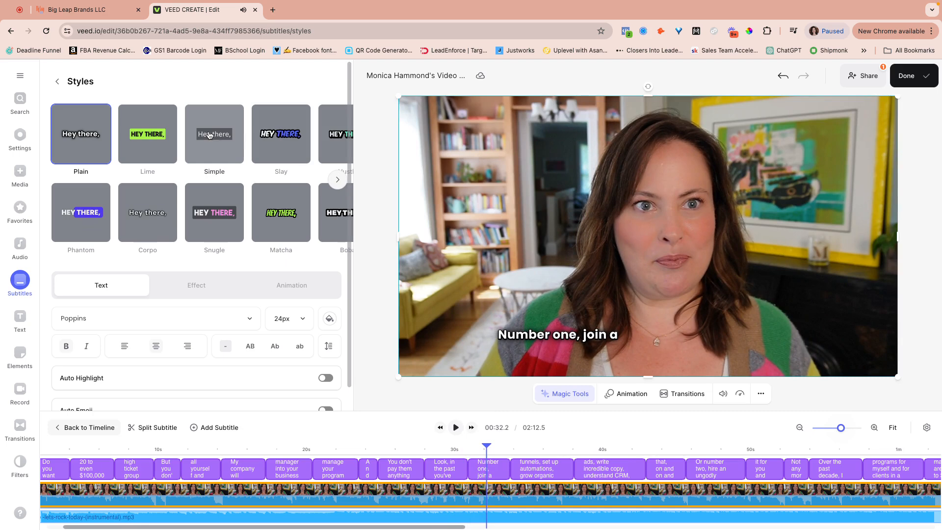
{"action": "scroll", "coordinate": [229, 224], "scroll_direction": "right", "scroll_amount": 5}
{"action": "scroll", "coordinate": [229, 224], "scroll_direction": "left", "scroll_amount": 5}
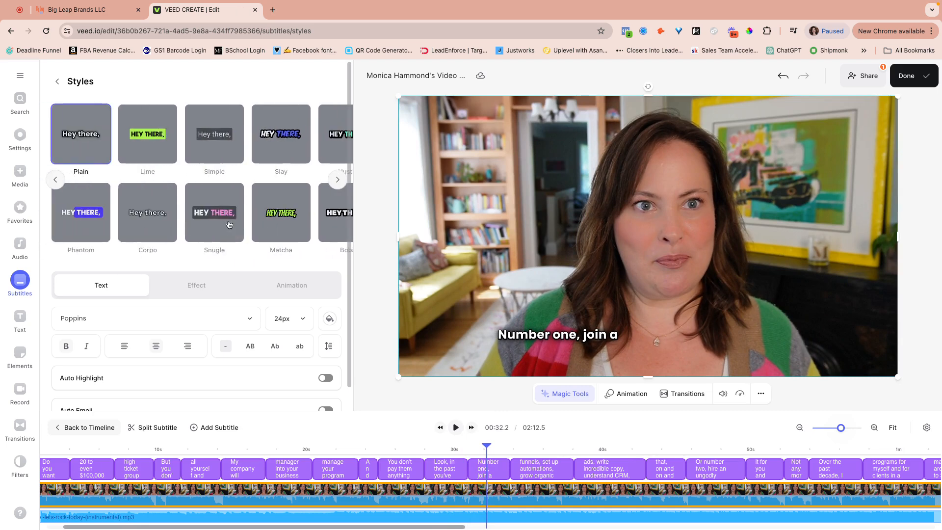
{"action": "left_click", "coordinate": [210, 159]}
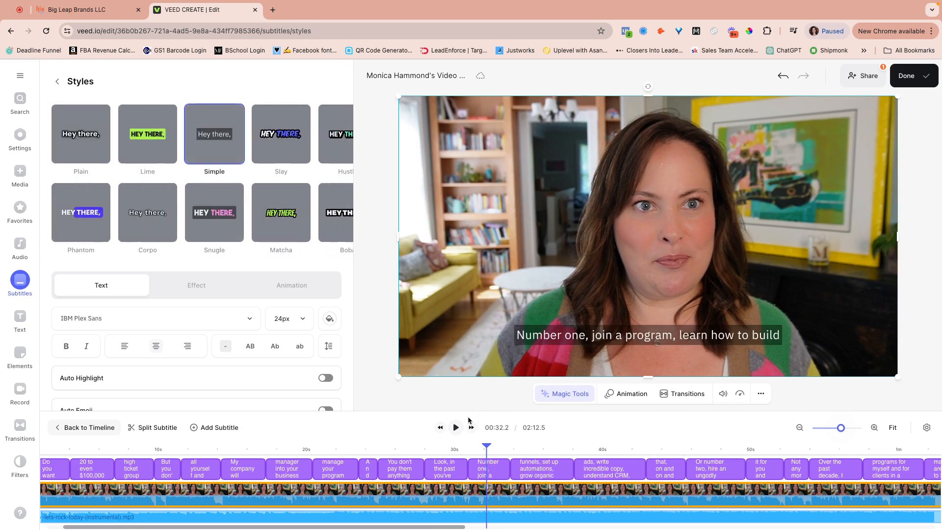
Preview the Simple subtitles, then turn on Box Highlight word animation
{"action": "left_click", "coordinate": [455, 427]}
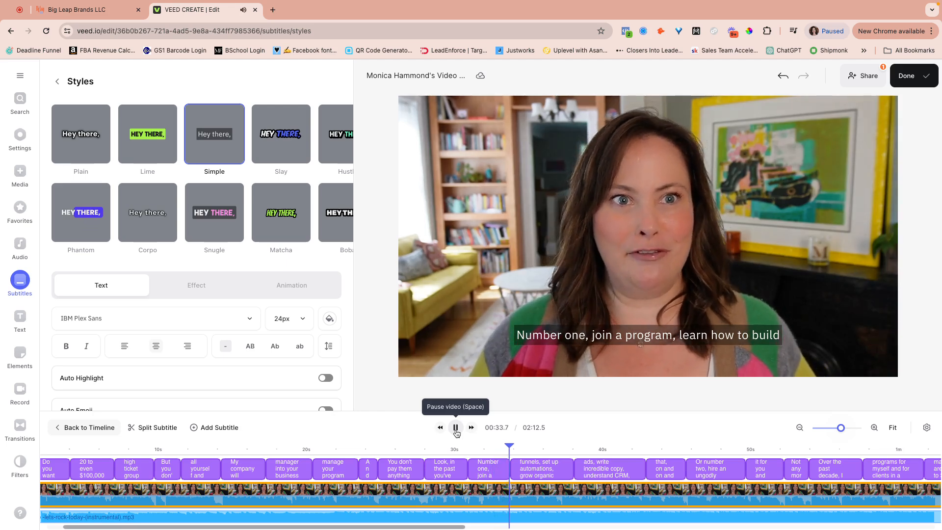
{"action": "left_click", "coordinate": [455, 428]}
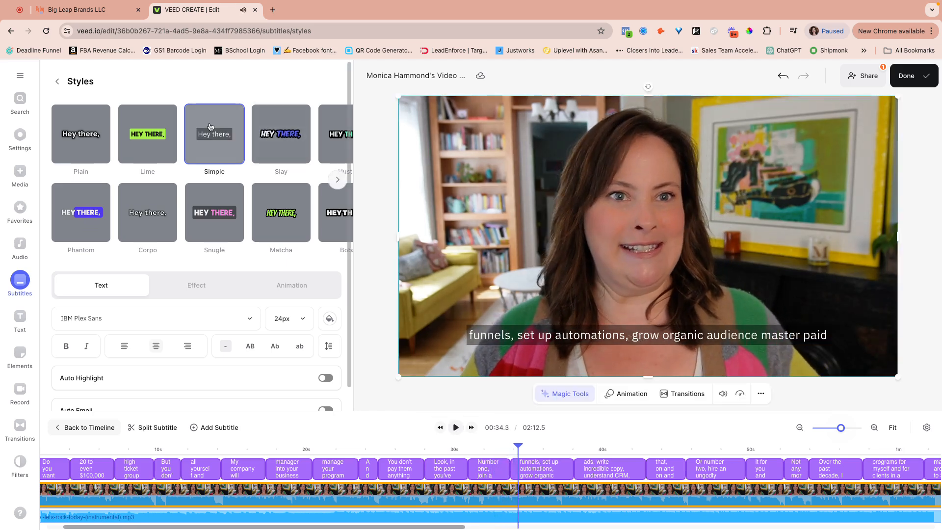
{"action": "scroll", "coordinate": [211, 127], "scroll_direction": "down", "scroll_amount": 1}
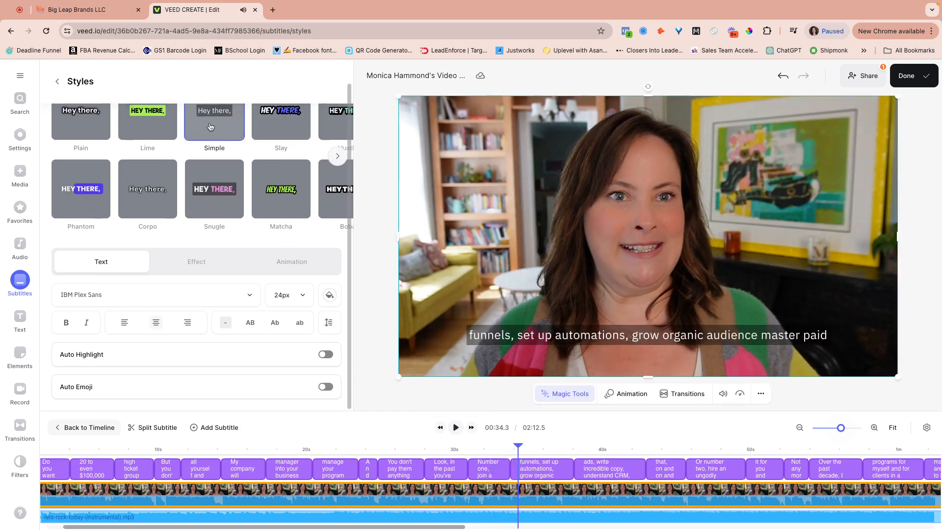
{"action": "left_click", "coordinate": [197, 273]}
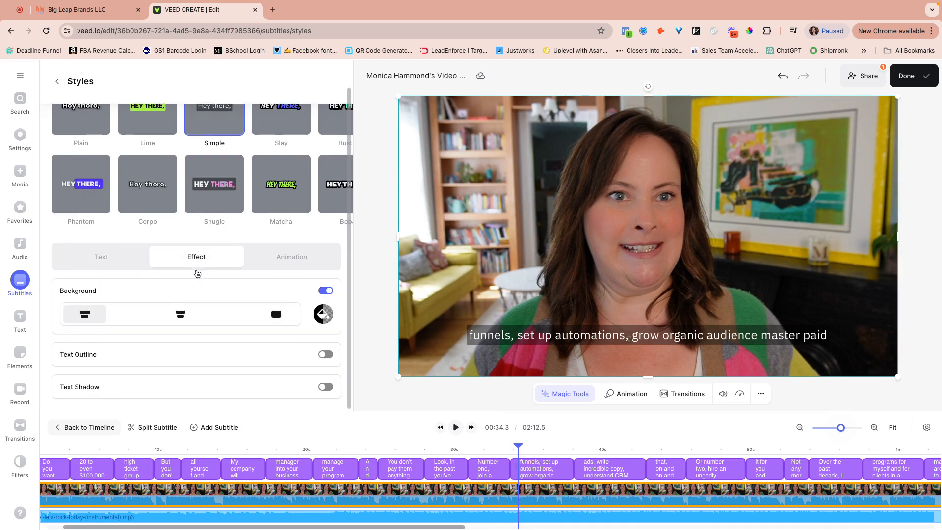
{"action": "left_click", "coordinate": [289, 257]}
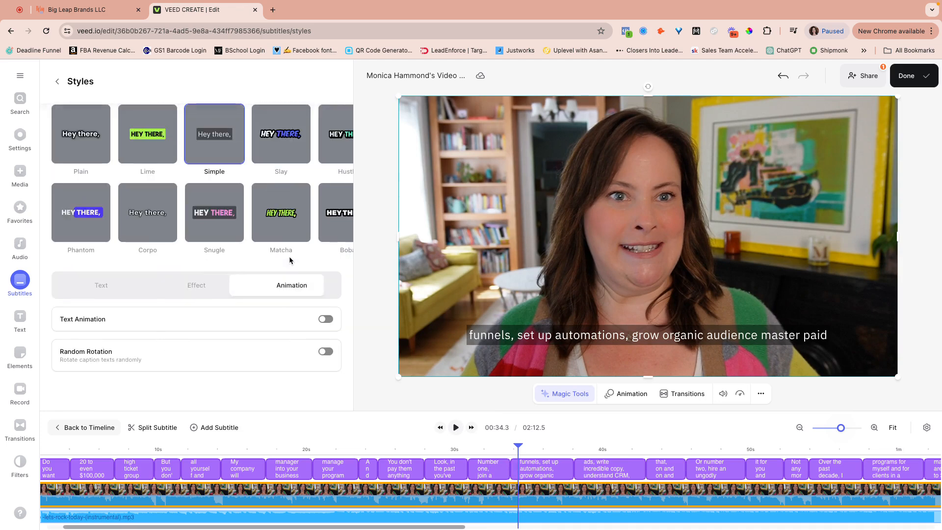
{"action": "left_click", "coordinate": [326, 319]}
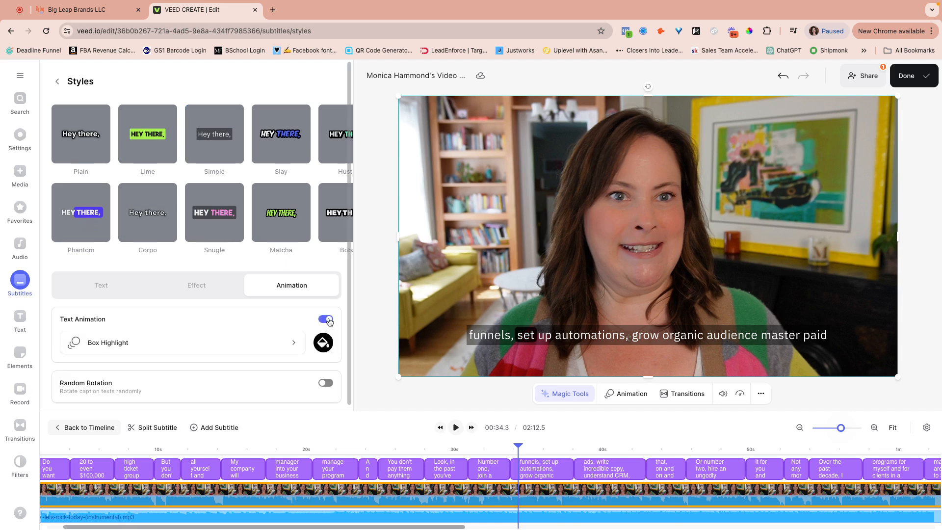
Make the word highlight box blue and preview the animation
{"action": "left_click", "coordinate": [455, 427]}
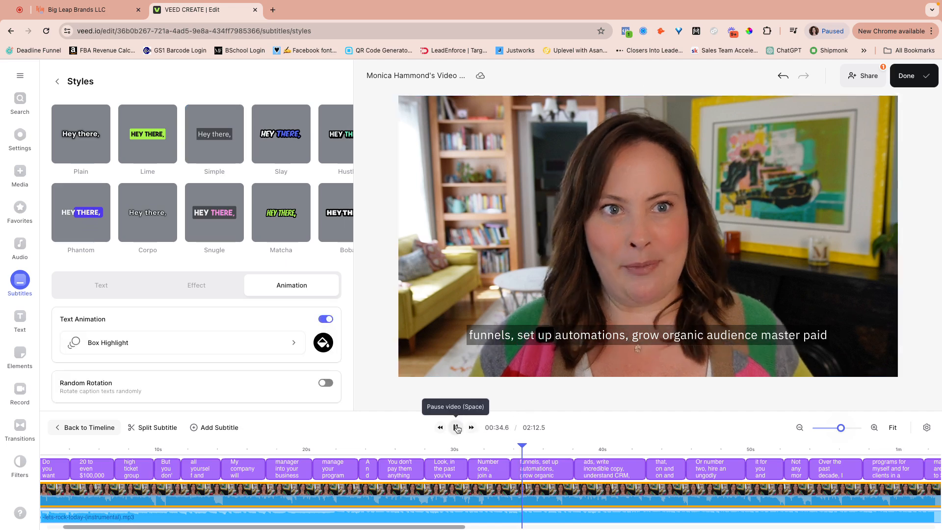
{"action": "left_click", "coordinate": [323, 342]}
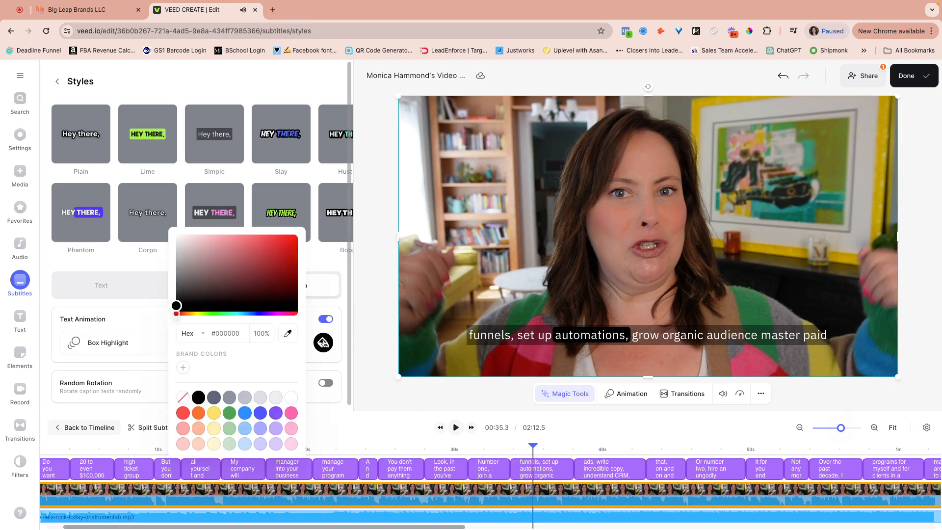
{"action": "left_click", "coordinate": [276, 414]}
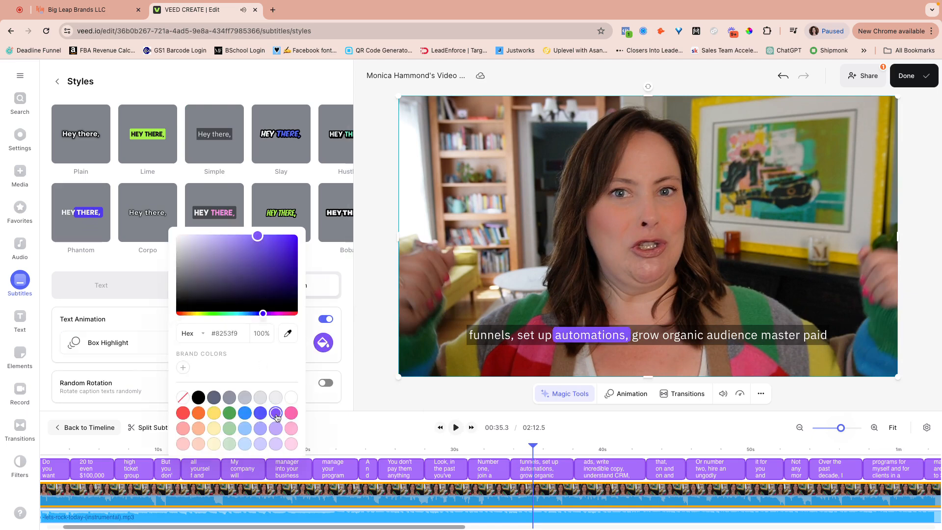
{"action": "left_click", "coordinate": [245, 428]}
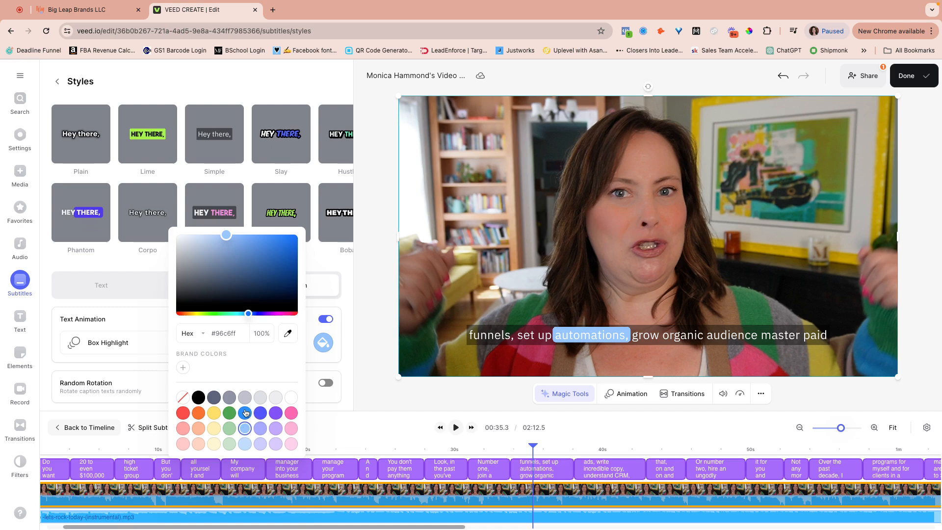
{"action": "left_click", "coordinate": [245, 413]}
{"action": "left_click", "coordinate": [455, 427]}
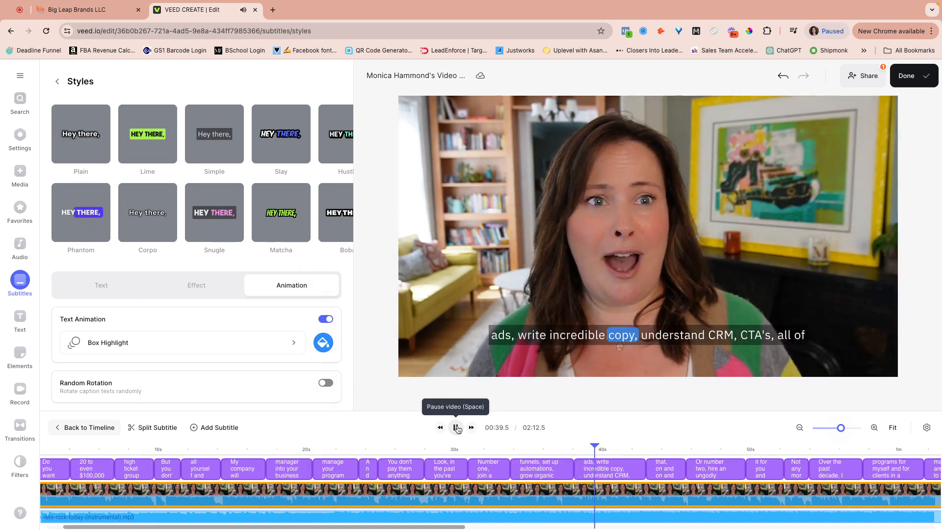
{"action": "left_click", "coordinate": [456, 428]}
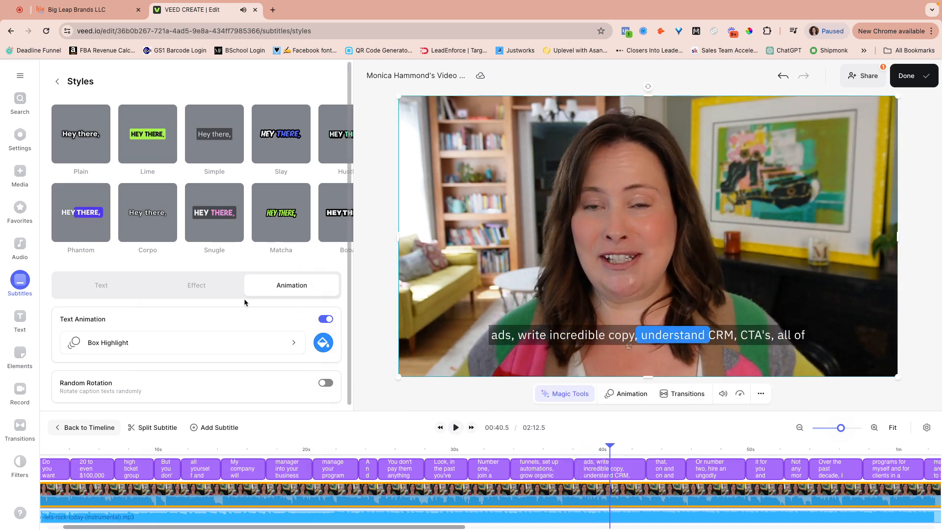
Switch the captions to the Slay style
{"action": "scroll", "coordinate": [244, 299], "scroll_direction": "down", "scroll_amount": 1}
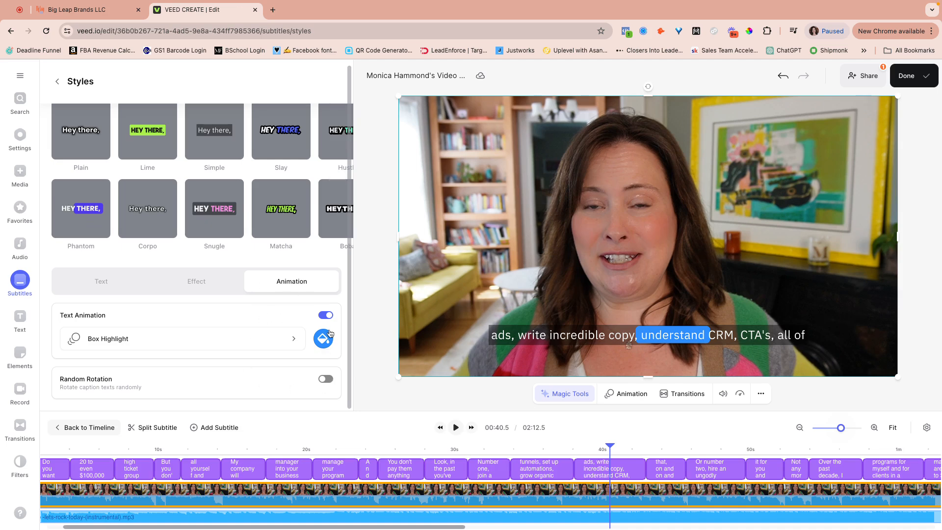
{"action": "scroll", "coordinate": [275, 304], "scroll_direction": "up", "scroll_amount": 1}
{"action": "left_click", "coordinate": [281, 134]}
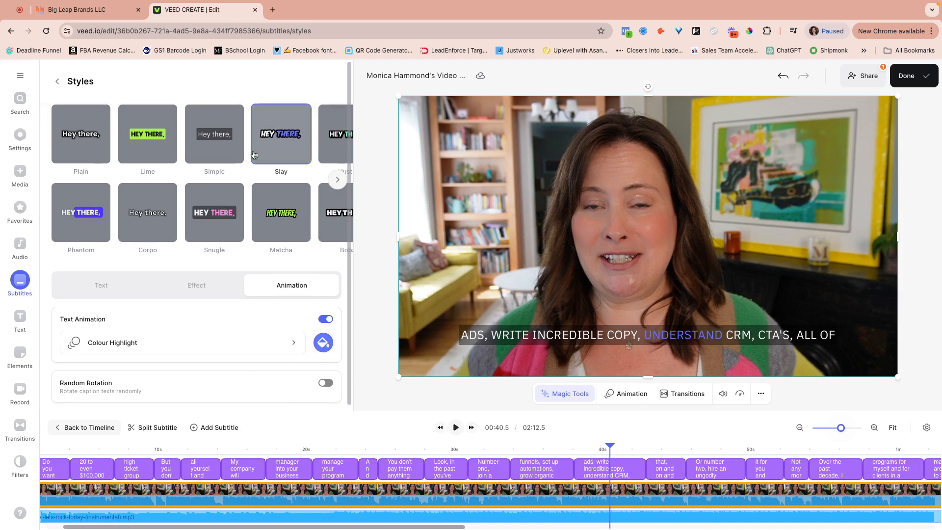
Try the Lime subtitle style and preview it during playback
{"action": "left_click", "coordinate": [89, 146]}
{"action": "left_click", "coordinate": [147, 144]}
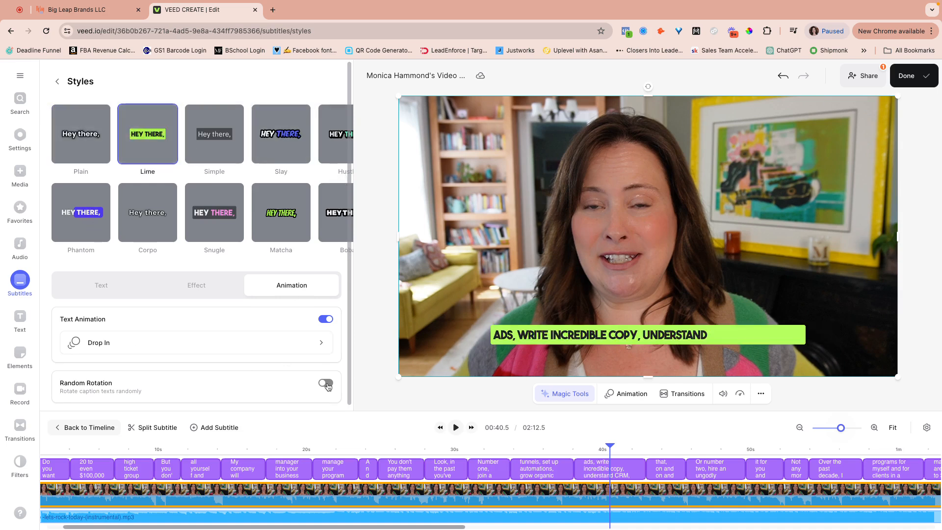
{"action": "left_click", "coordinate": [454, 429]}
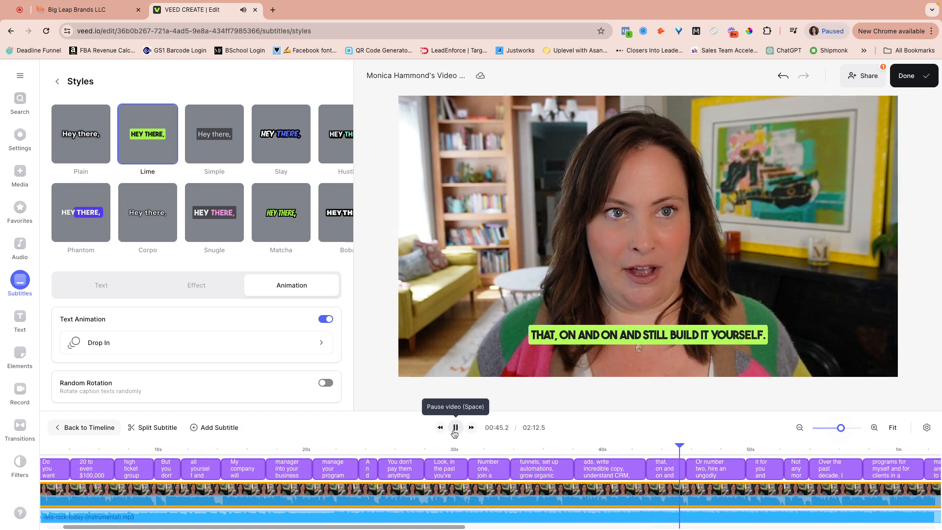
{"action": "left_click", "coordinate": [455, 428]}
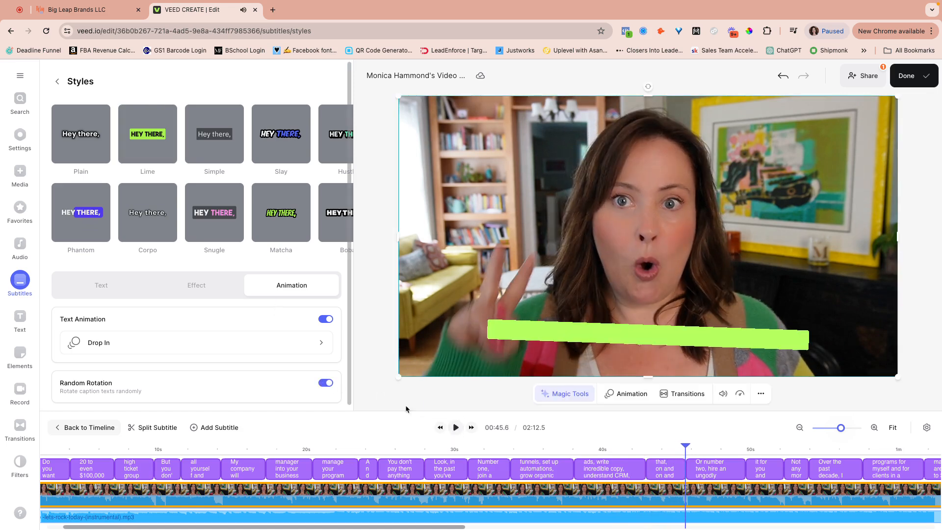
{"action": "left_click", "coordinate": [456, 428]}
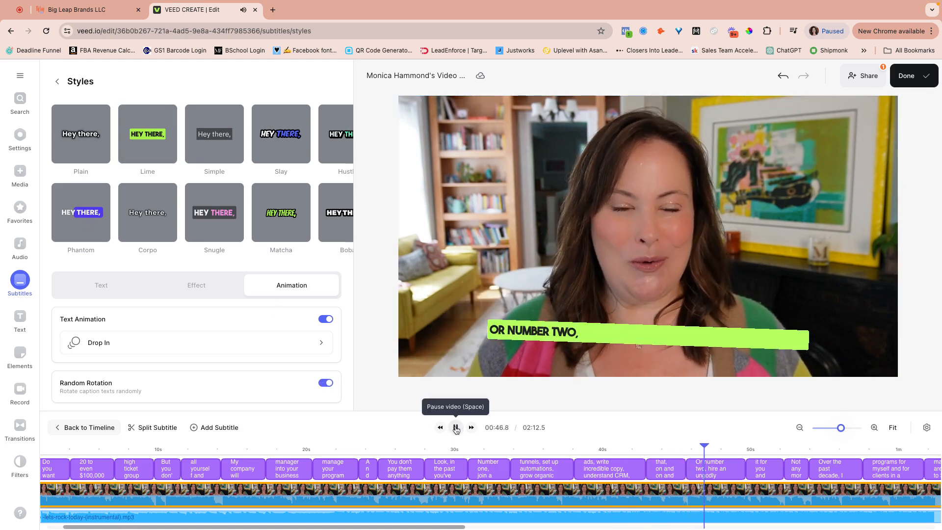
{"action": "left_click", "coordinate": [455, 428]}
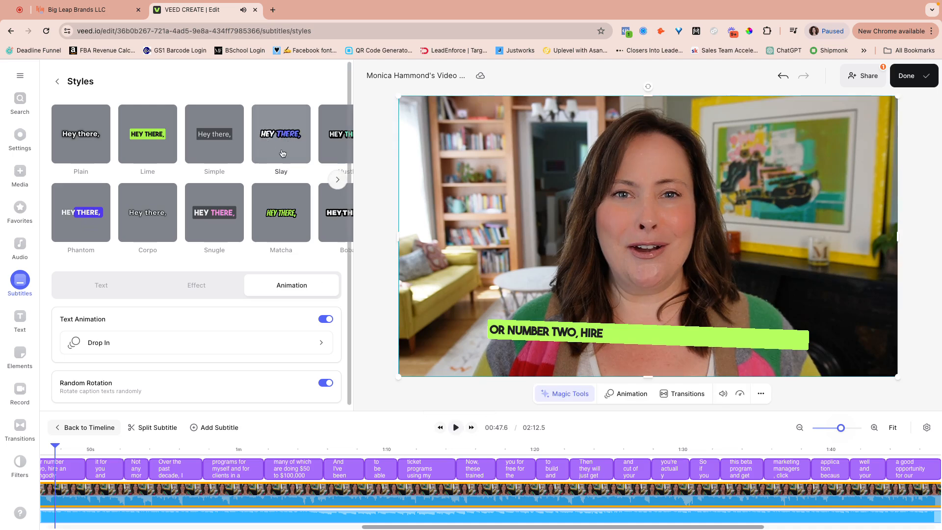
Apply the Slay style and switch Random Rotation on for the captions
{"action": "left_click", "coordinate": [282, 153]}
{"action": "left_click", "coordinate": [455, 428]}
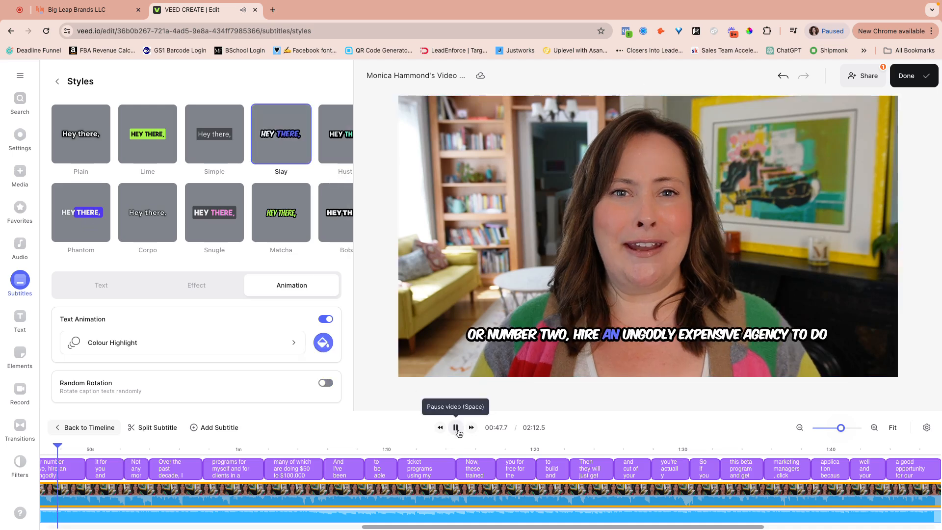
{"action": "left_click", "coordinate": [326, 383]}
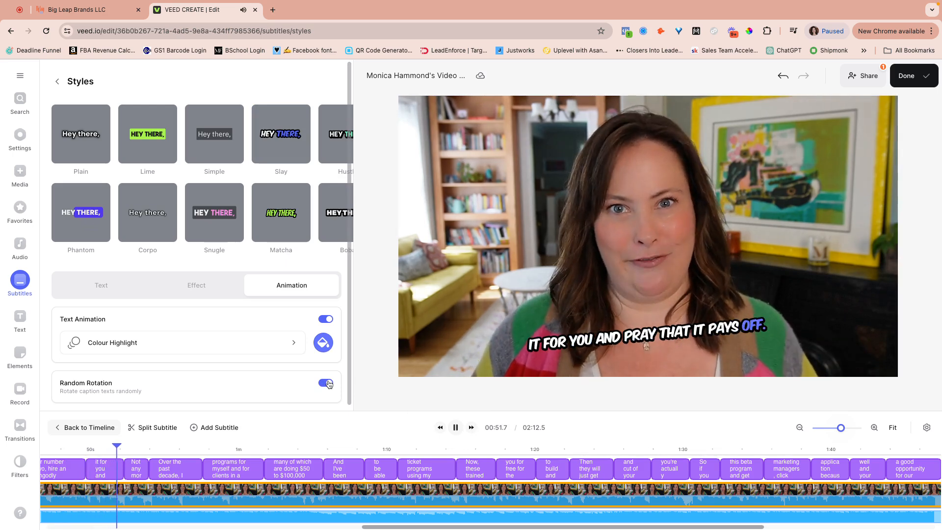
{"action": "left_click", "coordinate": [327, 383]}
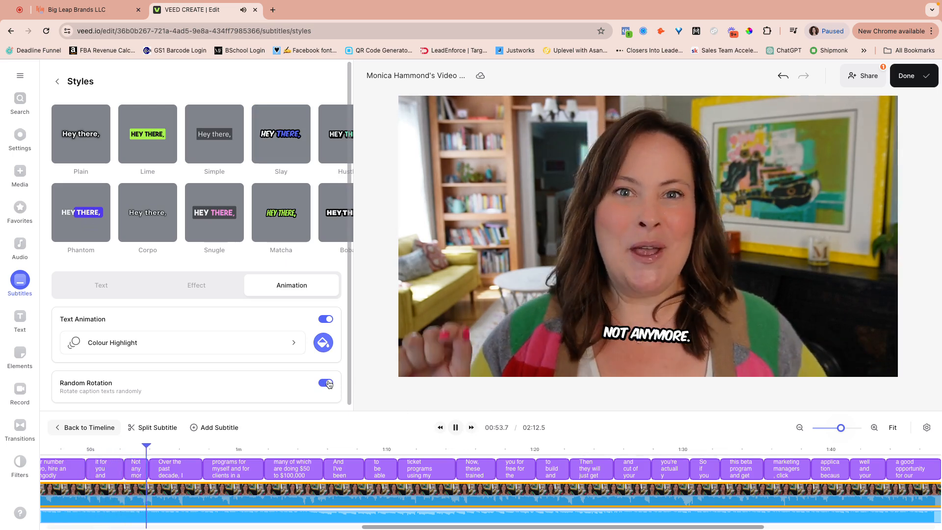
{"action": "left_click", "coordinate": [326, 383]}
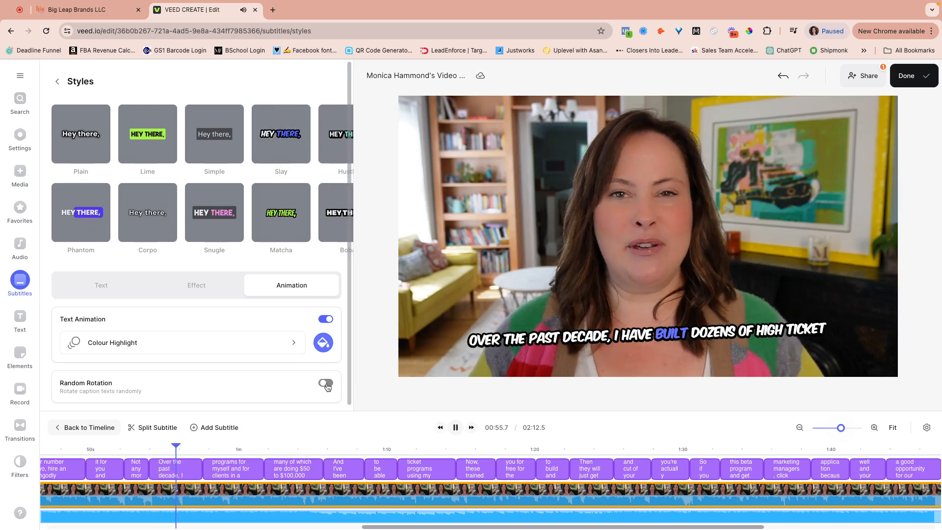
{"action": "left_click", "coordinate": [455, 427]}
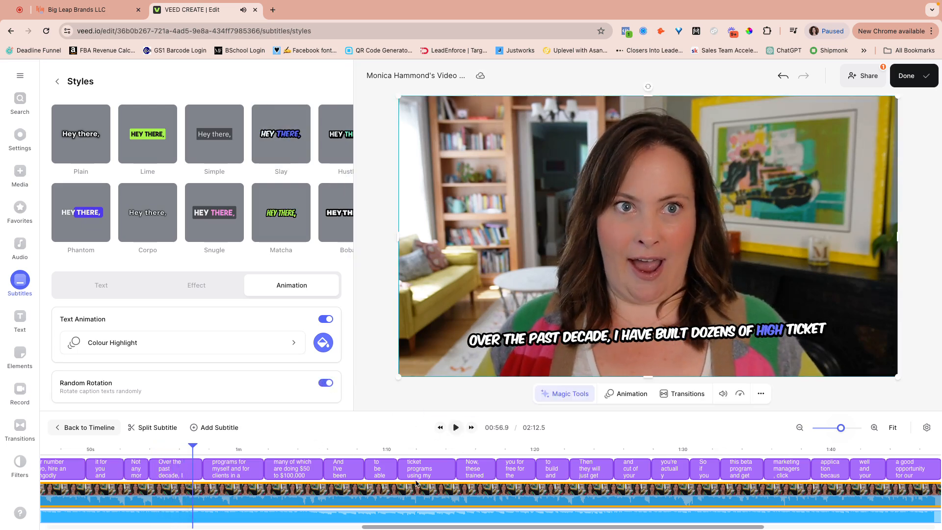
Start Eye Contact correction on the video clip from Magic Tools
{"action": "left_click", "coordinate": [336, 498]}
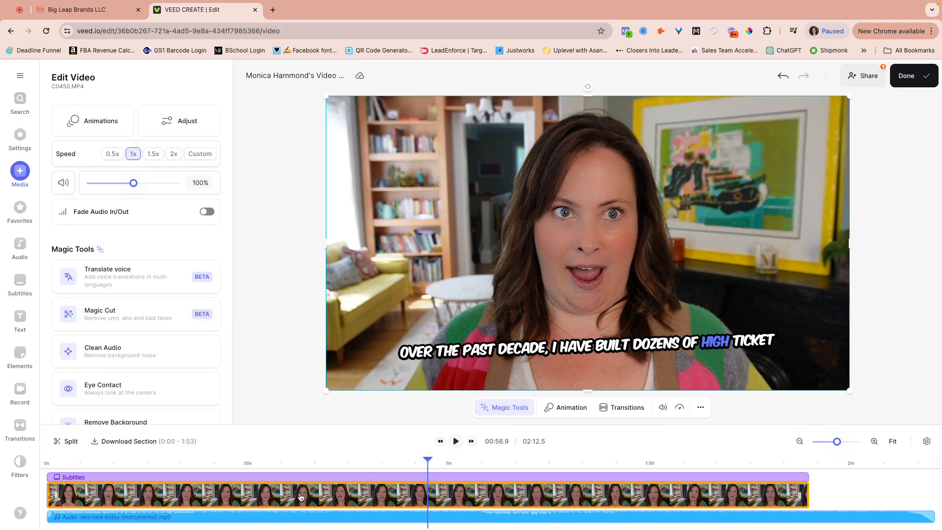
{"action": "scroll", "coordinate": [162, 319], "scroll_direction": "down", "scroll_amount": 1}
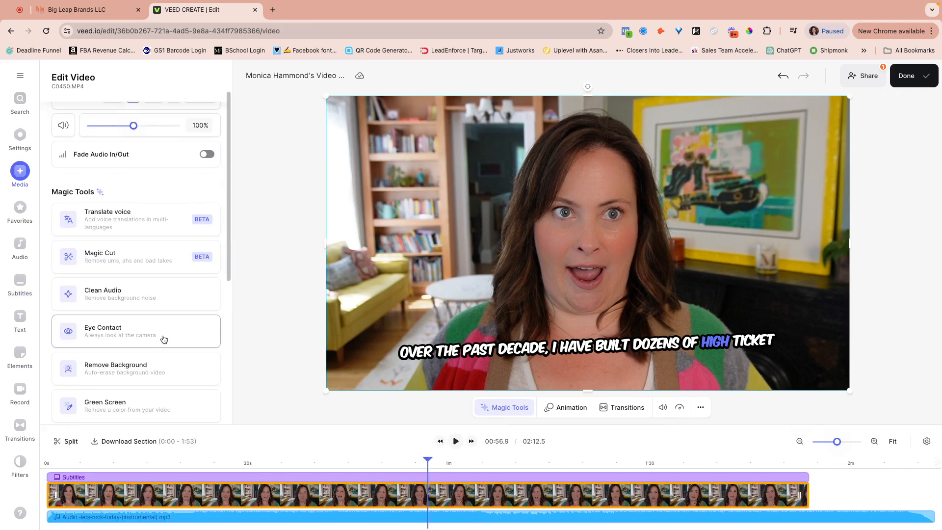
{"action": "left_click", "coordinate": [162, 333]}
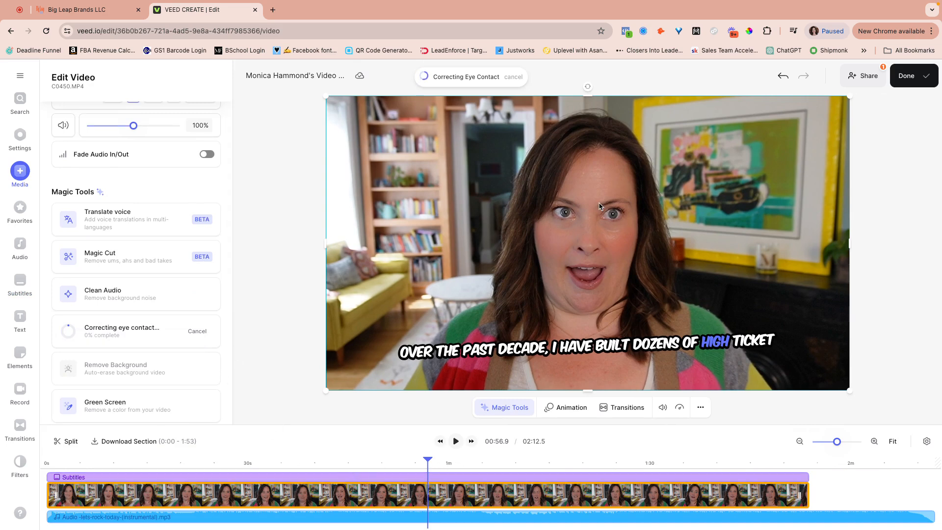
Open the subtitles list from the timeline for editing
{"action": "left_click", "coordinate": [430, 516]}
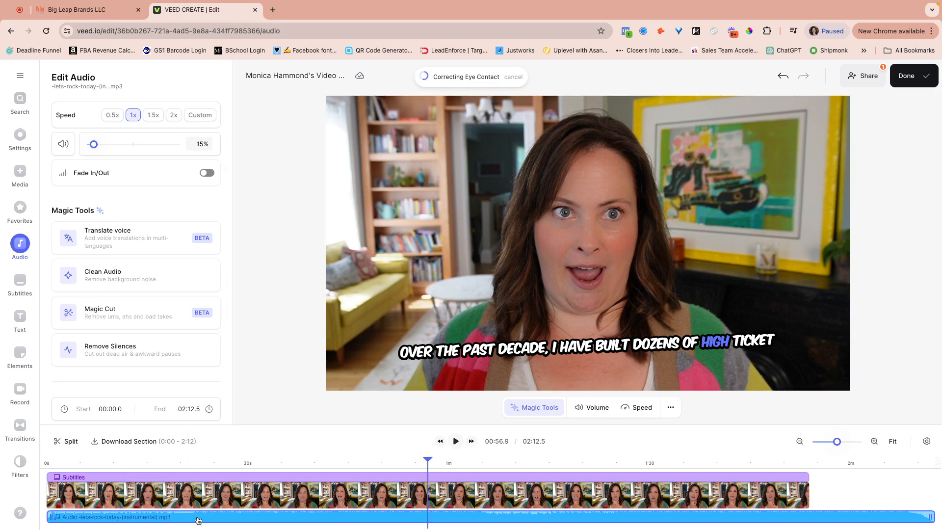
{"action": "left_click", "coordinate": [220, 499]}
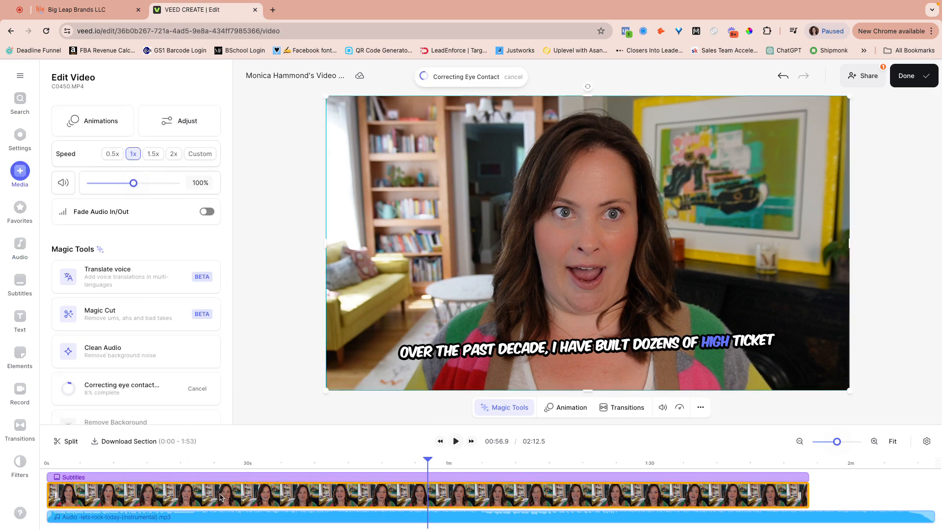
{"action": "left_click", "coordinate": [245, 476]}
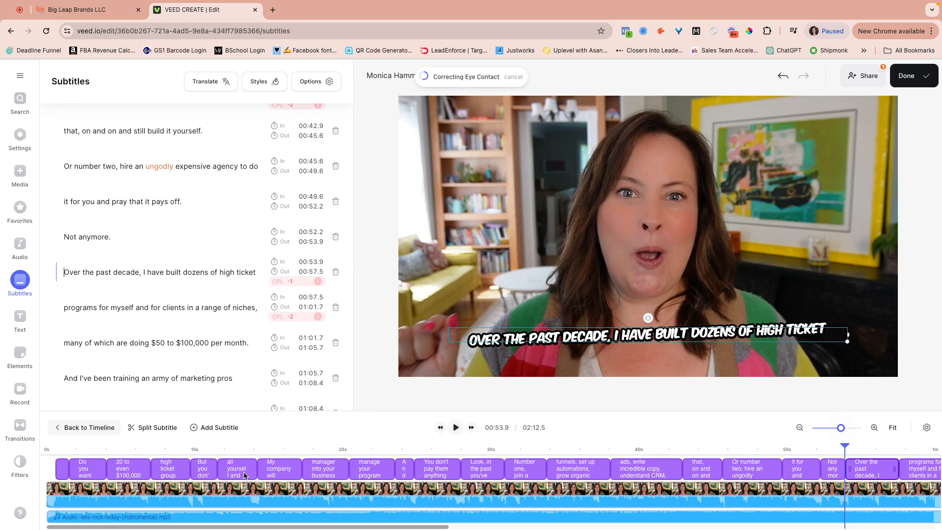
Apply the Plain subtitle style preset
{"action": "left_click", "coordinate": [306, 83]}
{"action": "left_click", "coordinate": [276, 85]}
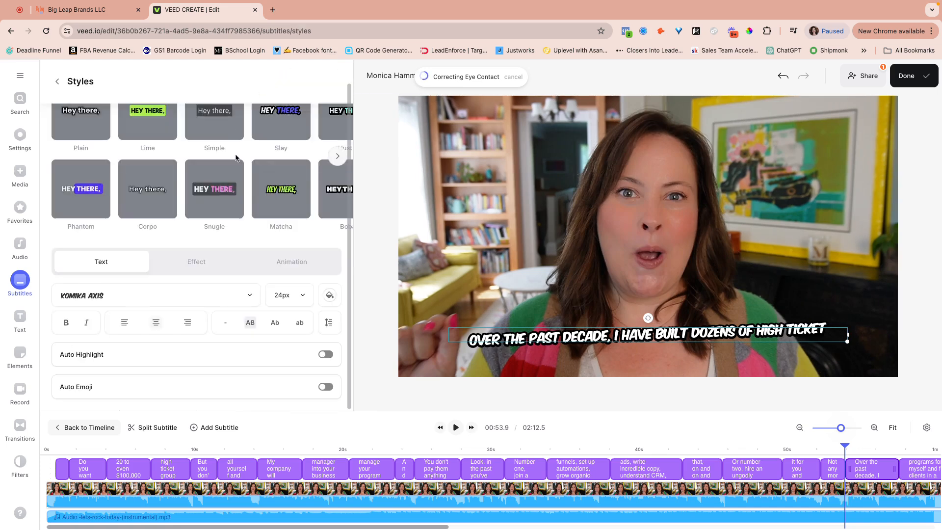
{"action": "scroll", "coordinate": [236, 157], "scroll_direction": "up", "scroll_amount": 1}
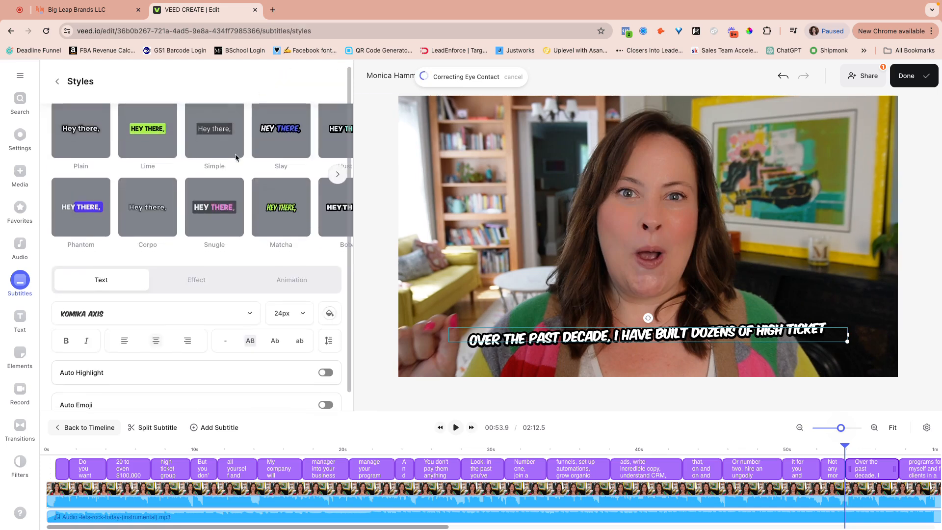
{"action": "left_click", "coordinate": [70, 113]}
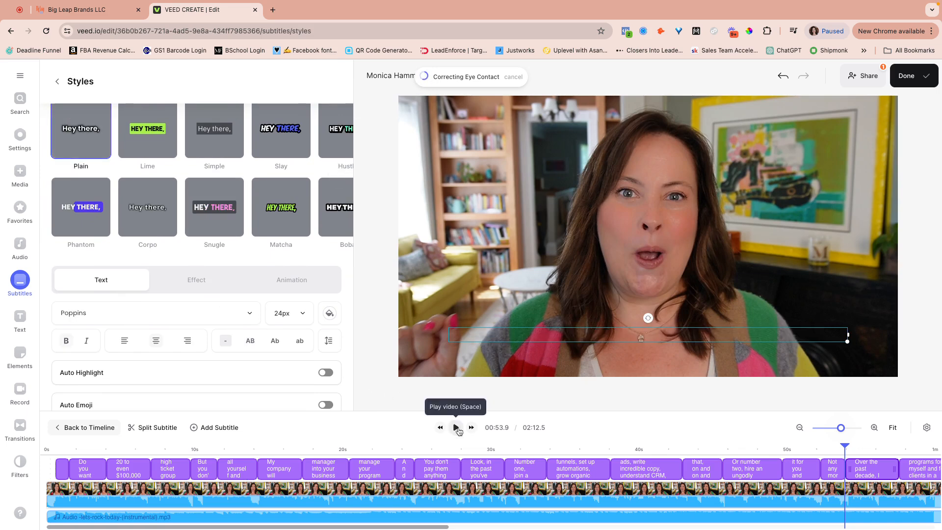
Drag the caption box right to centre it under the speaker and preview
{"action": "left_click", "coordinate": [483, 343]}
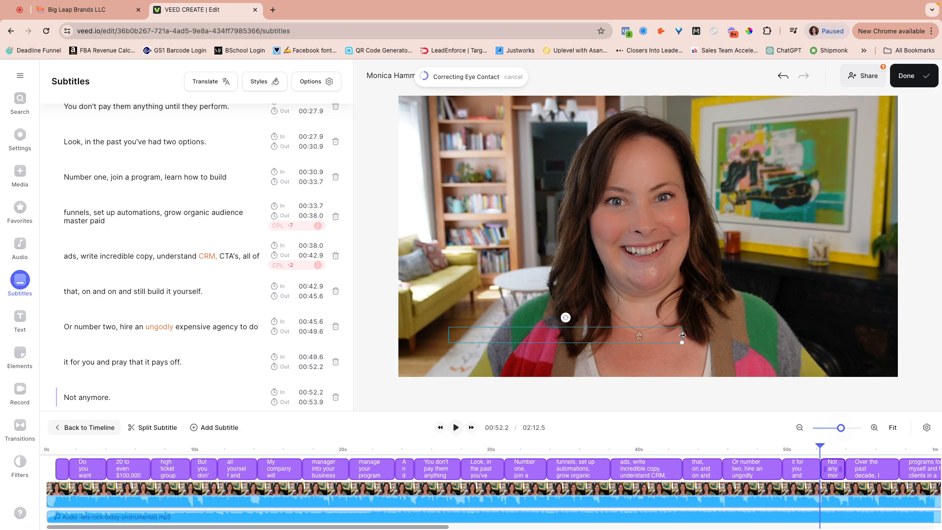
{"action": "left_click_drag", "start_coordinate": [590, 337], "coordinate": [671, 338]}
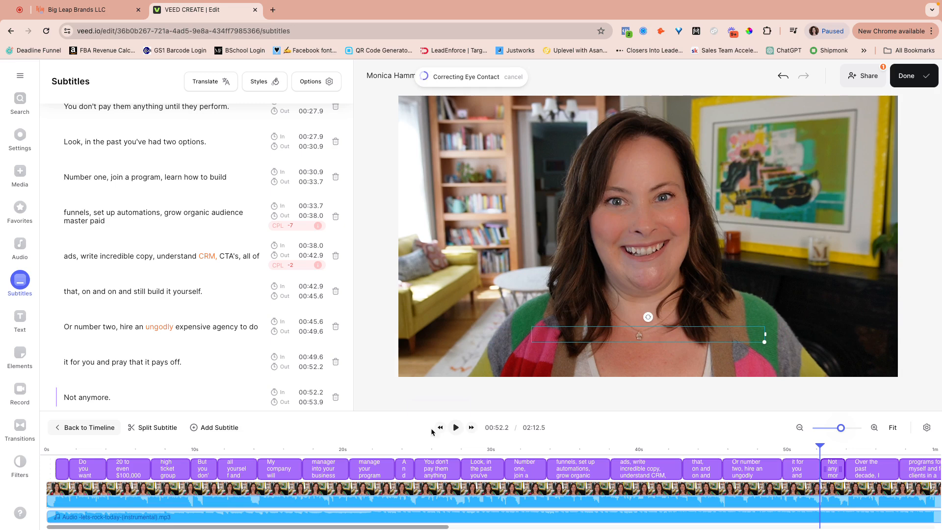
{"action": "left_click", "coordinate": [456, 428]}
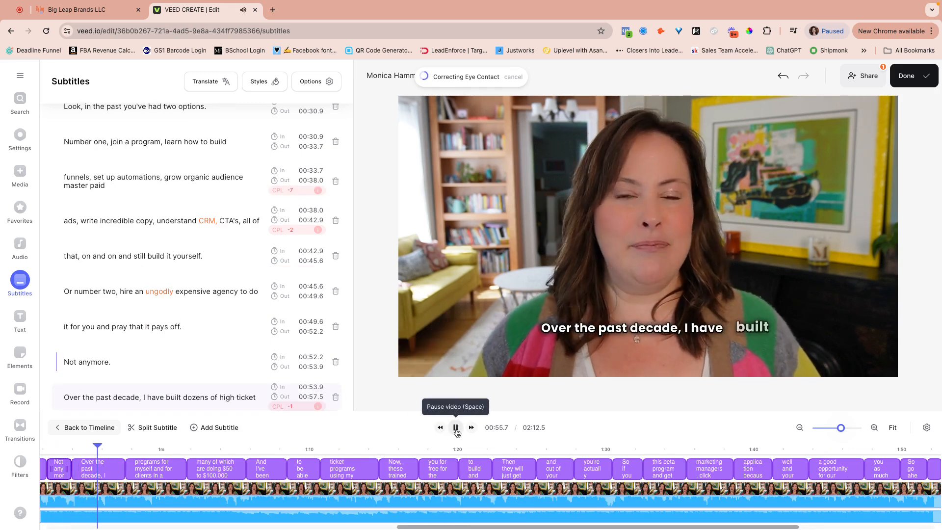
{"action": "left_click", "coordinate": [455, 428]}
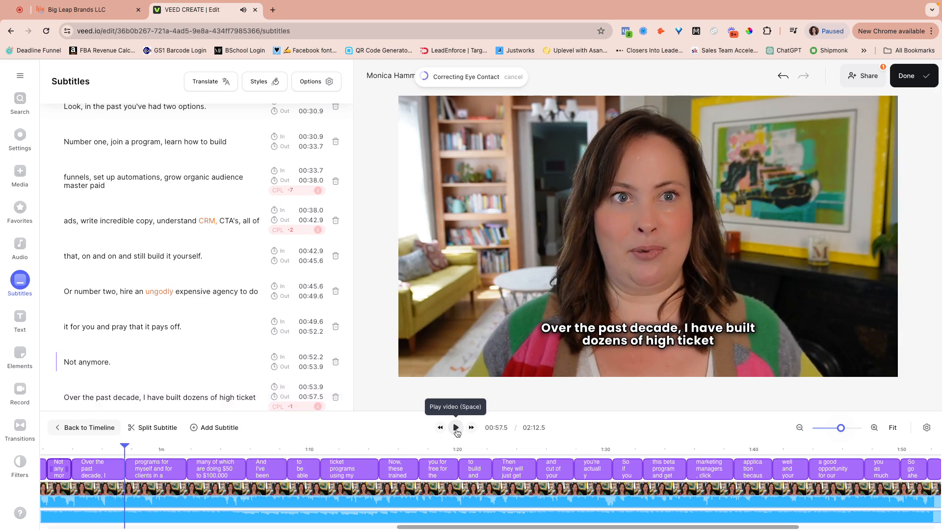
{"action": "left_click", "coordinate": [279, 87]}
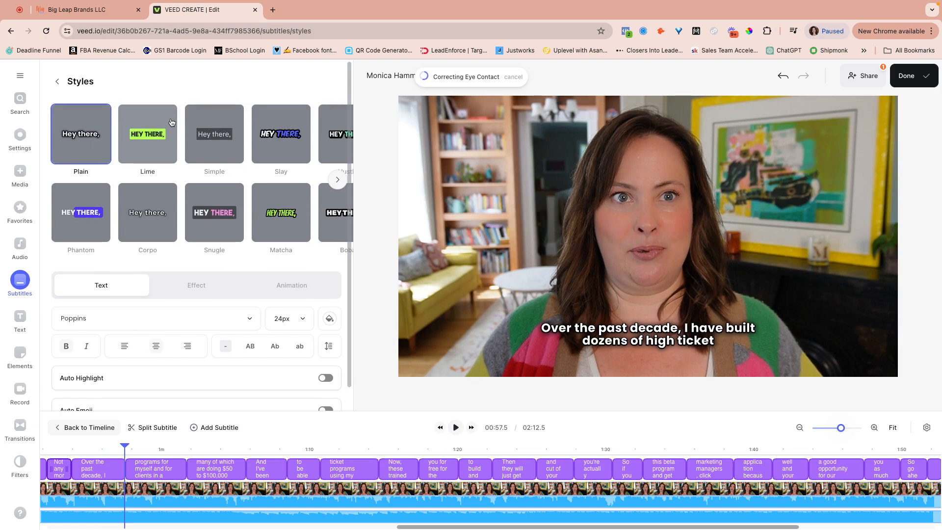
Try the Slay subtitle style and preview it
{"action": "left_click", "coordinate": [273, 147]}
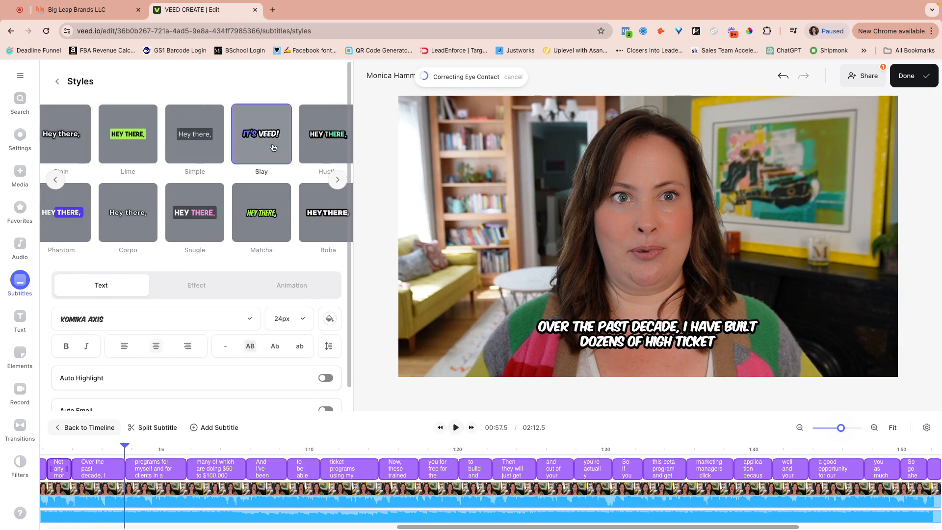
{"action": "left_click", "coordinate": [455, 427]}
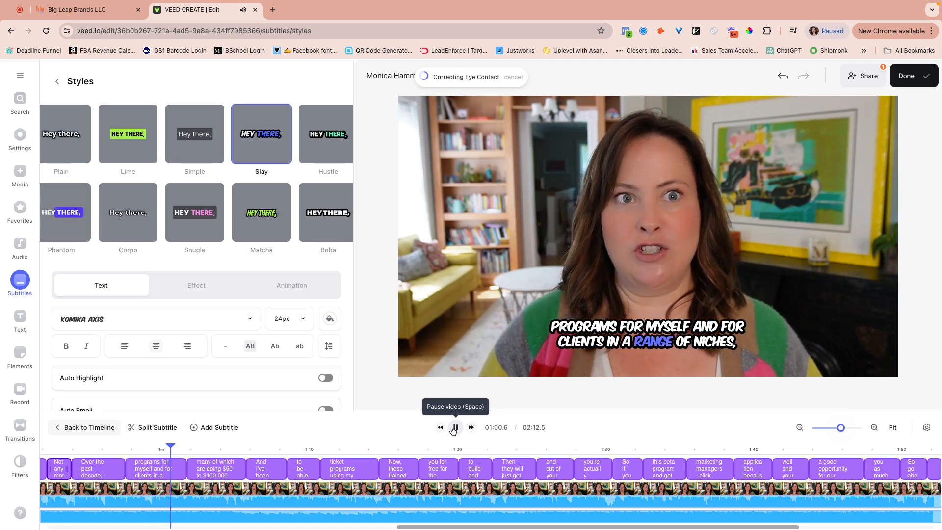
{"action": "left_click", "coordinate": [454, 428]}
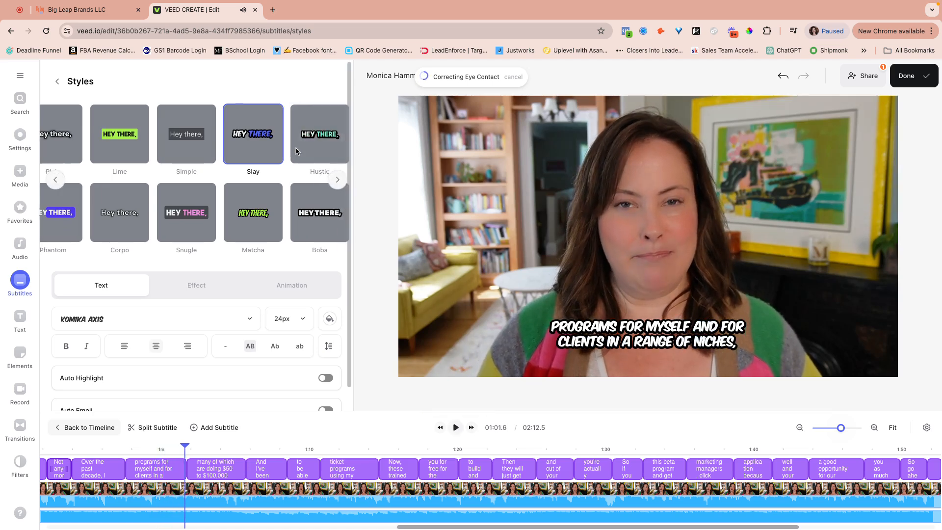
Apply the Grape style with bold uppercase captions on white boxes and preview
{"action": "scroll", "coordinate": [295, 150], "scroll_direction": "right", "scroll_amount": 5}
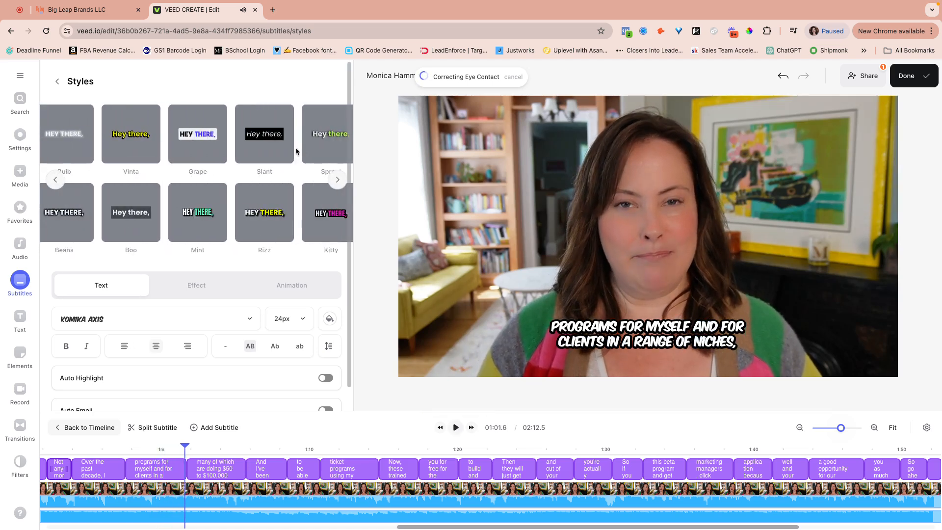
{"action": "left_click", "coordinate": [193, 141]}
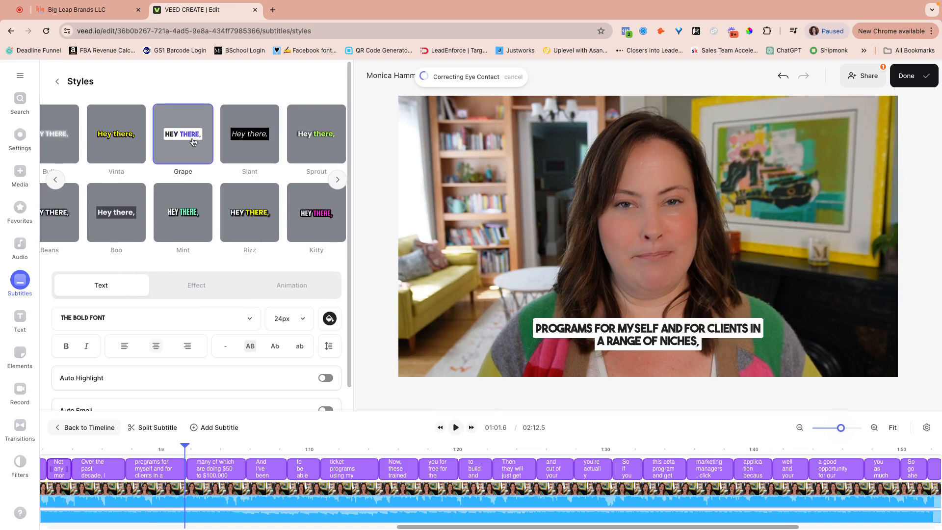
{"action": "left_click", "coordinate": [461, 431]}
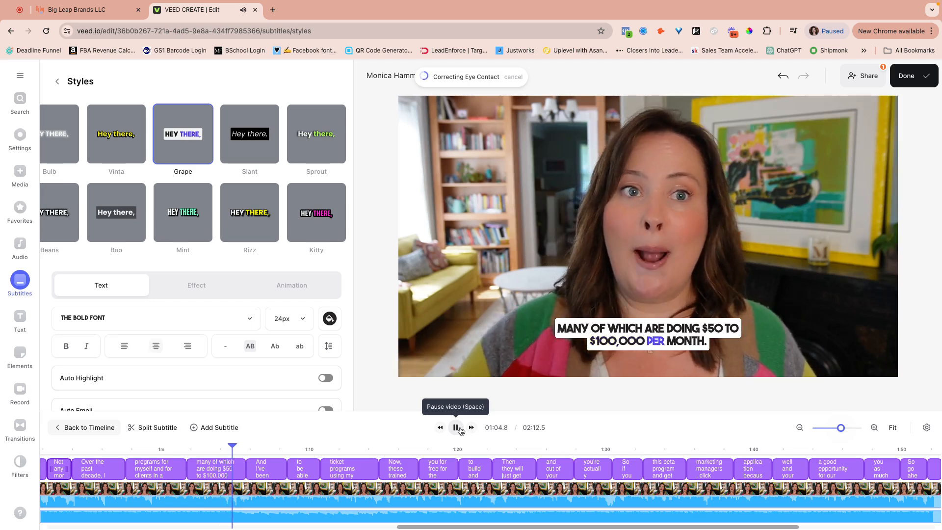
{"action": "left_click", "coordinate": [461, 431]}
{"action": "scroll", "coordinate": [201, 280], "scroll_direction": "down", "scroll_amount": 1}
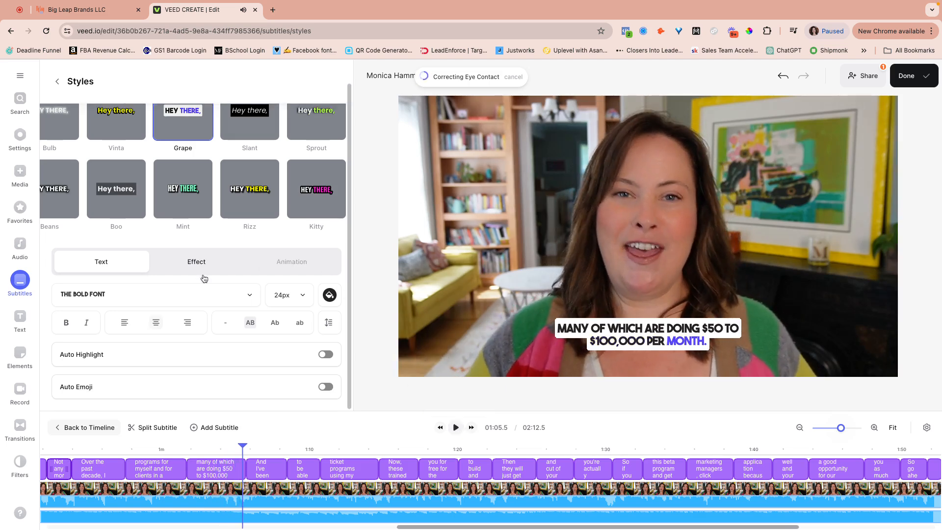
{"action": "left_click", "coordinate": [225, 296]}
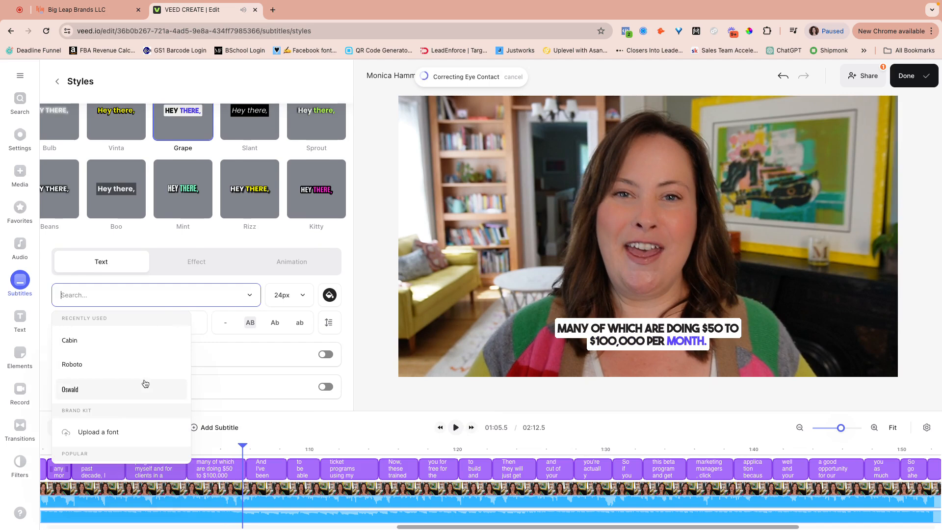
Set the subtitle font to Poppins at 18px so captions fit on one line
{"action": "scroll", "coordinate": [145, 383], "scroll_direction": "down", "scroll_amount": 3}
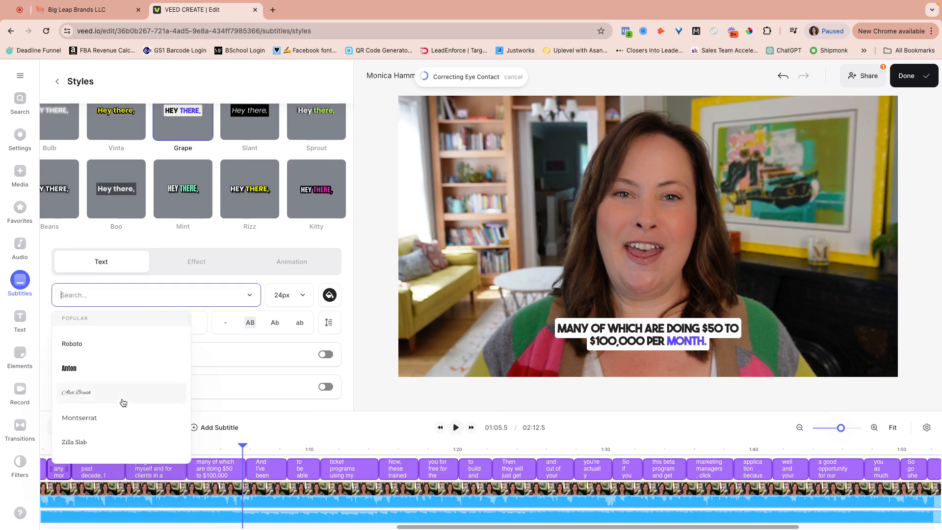
{"action": "scroll", "coordinate": [123, 403], "scroll_direction": "up", "scroll_amount": 3}
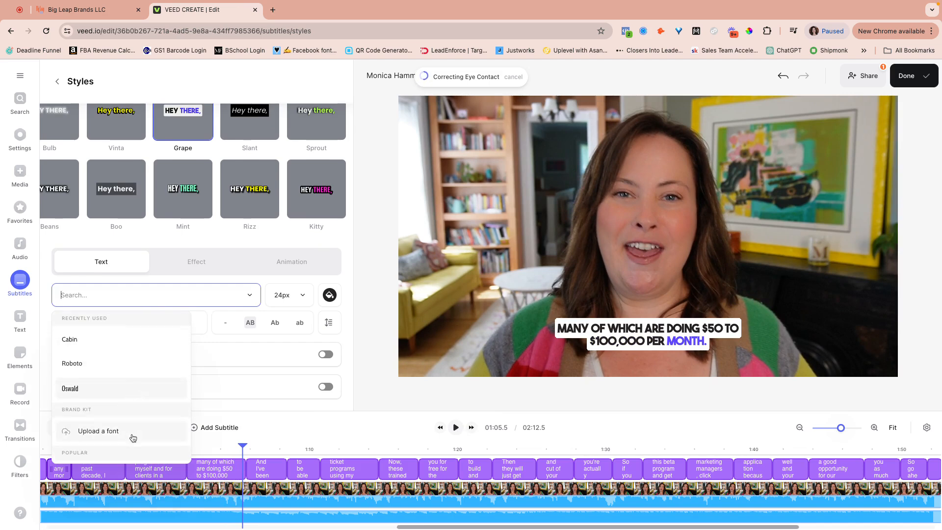
{"action": "scroll", "coordinate": [132, 437], "scroll_direction": "down", "scroll_amount": 3}
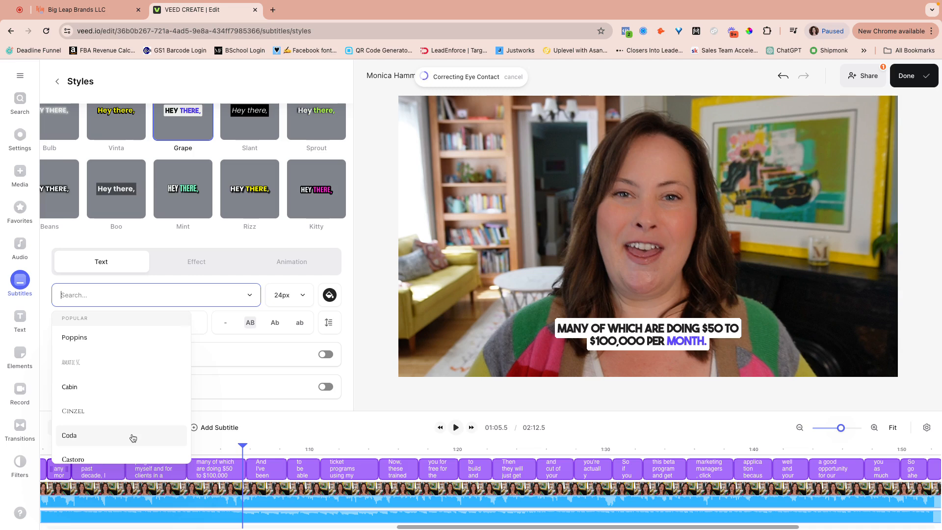
{"action": "scroll", "coordinate": [132, 437], "scroll_direction": "up", "scroll_amount": 1}
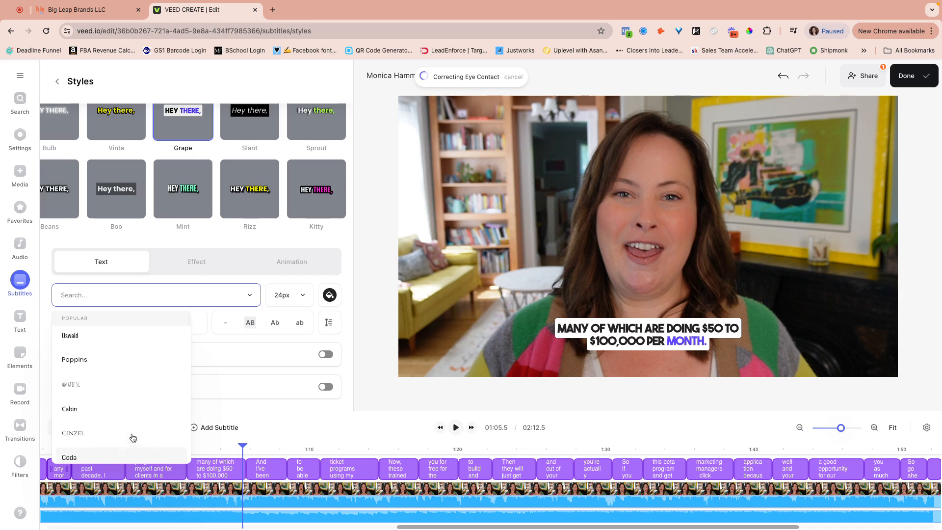
{"action": "left_click", "coordinate": [138, 362]}
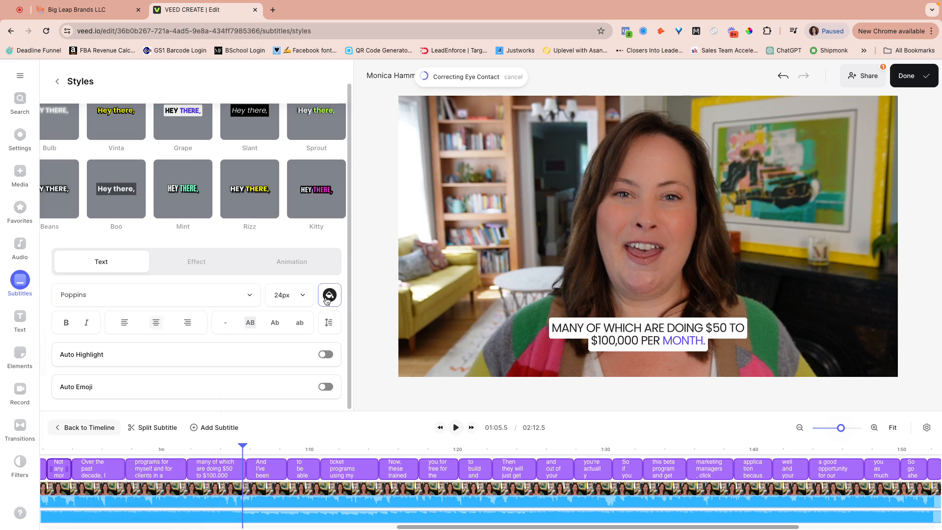
{"action": "left_click", "coordinate": [303, 297]}
{"action": "left_click", "coordinate": [292, 328]}
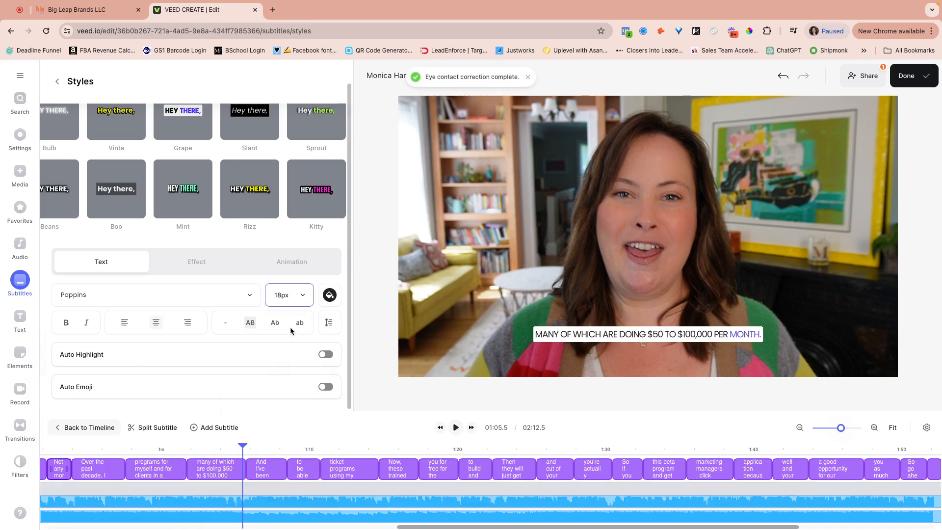
{"action": "left_click", "coordinate": [455, 427]}
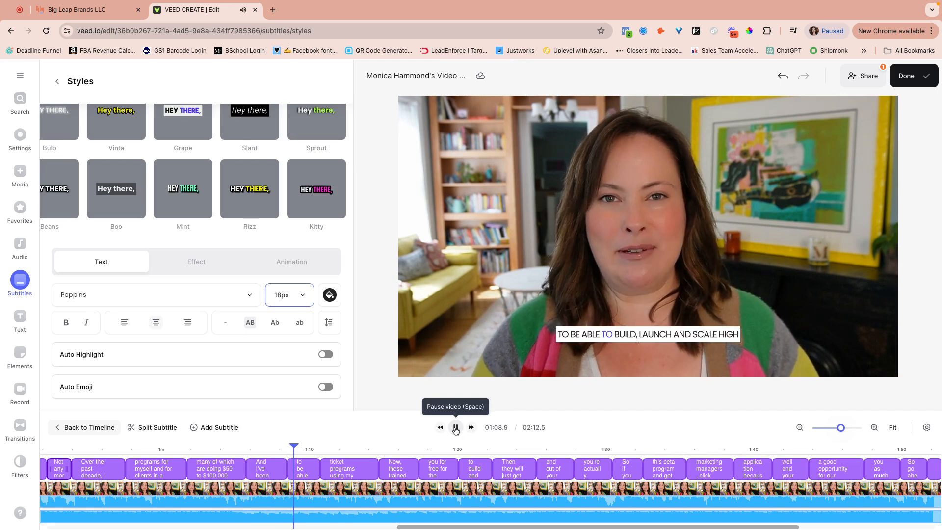
{"action": "left_click", "coordinate": [455, 427]}
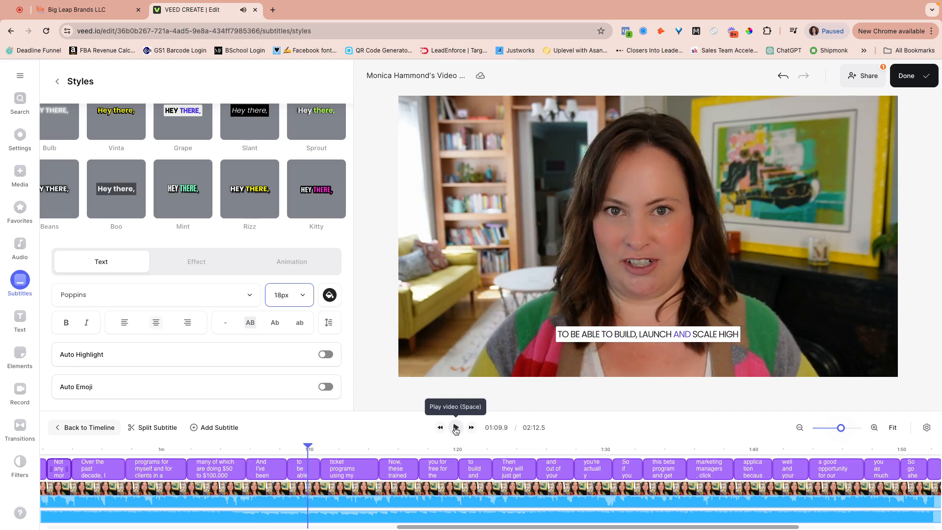
{"action": "left_click", "coordinate": [348, 496]}
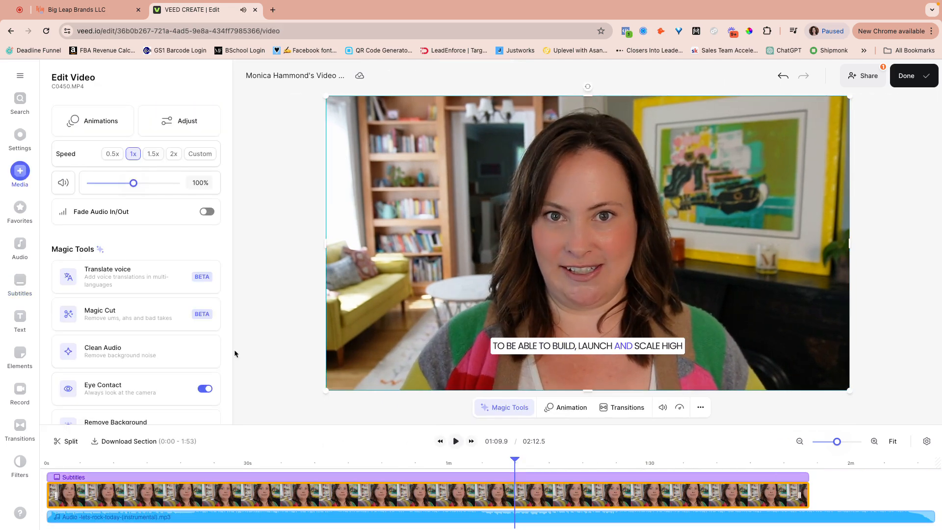
Turn eye-contact correction off and preview the clip to compare
{"action": "left_click", "coordinate": [205, 389]}
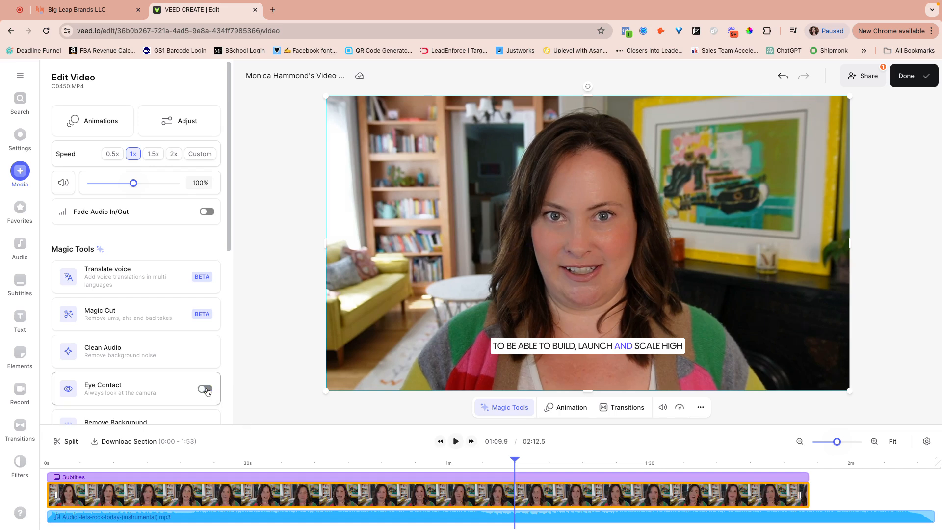
{"action": "left_click", "coordinate": [456, 441]}
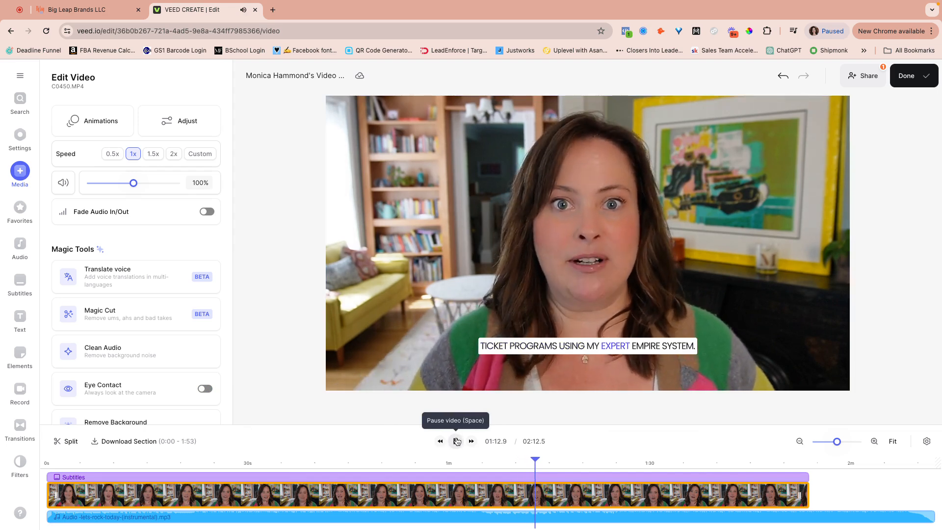
{"action": "left_click", "coordinate": [456, 441]}
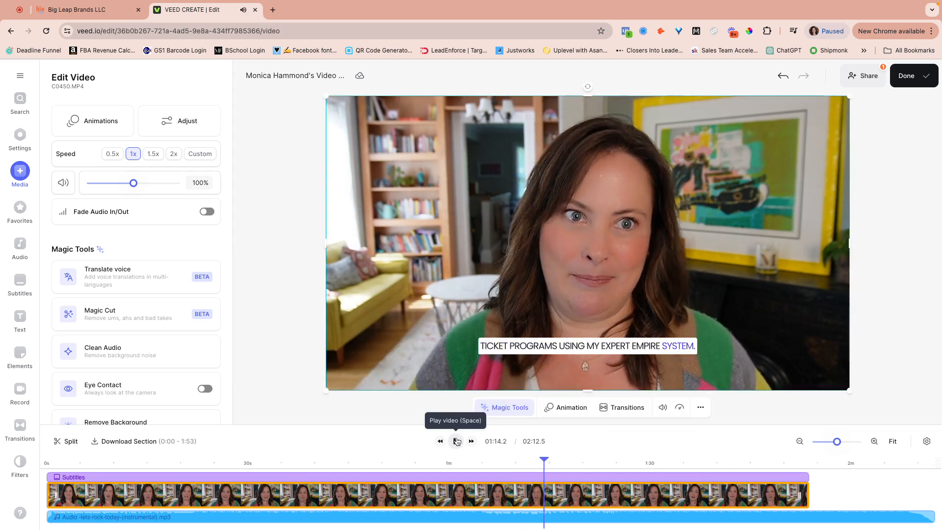
Turn eye-contact correction back on and trim the music to end at 01:53.7
{"action": "left_click", "coordinate": [205, 389]}
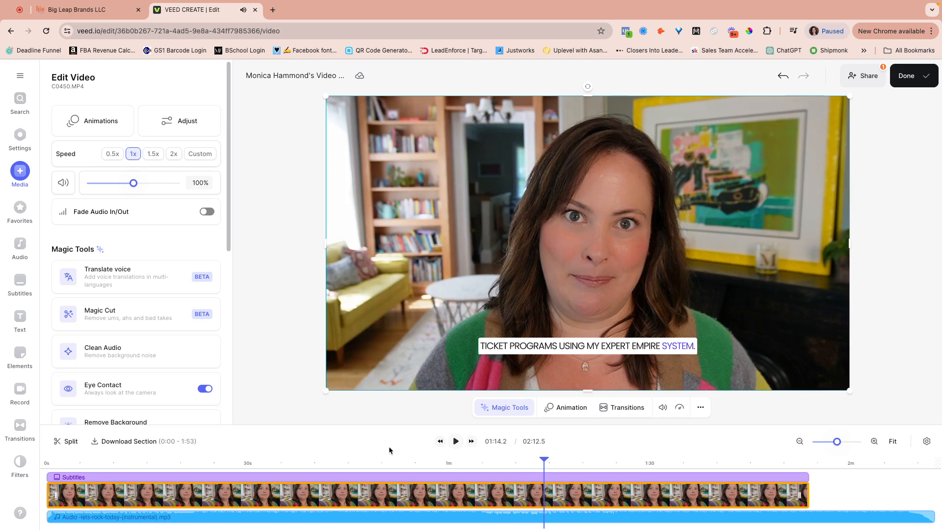
{"action": "left_click", "coordinate": [455, 441]}
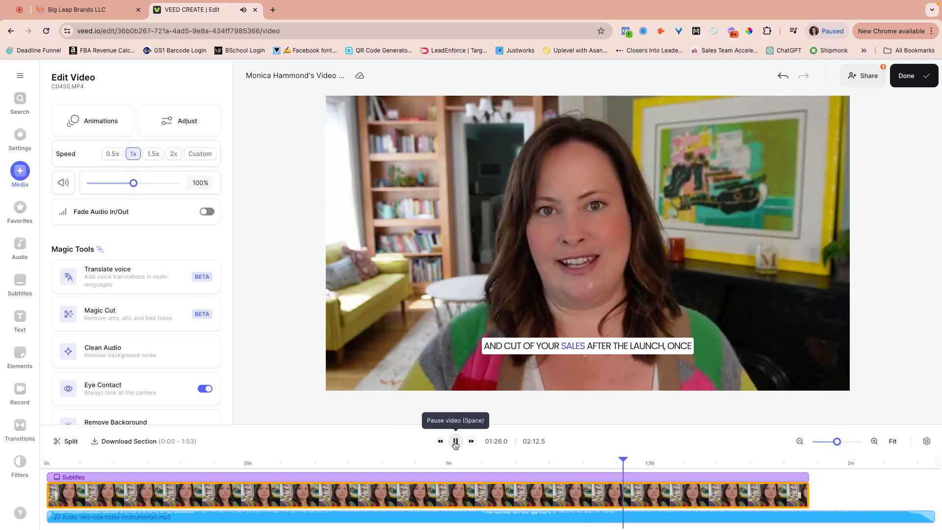
{"action": "left_click", "coordinate": [455, 441]}
{"action": "left_click", "coordinate": [777, 216]}
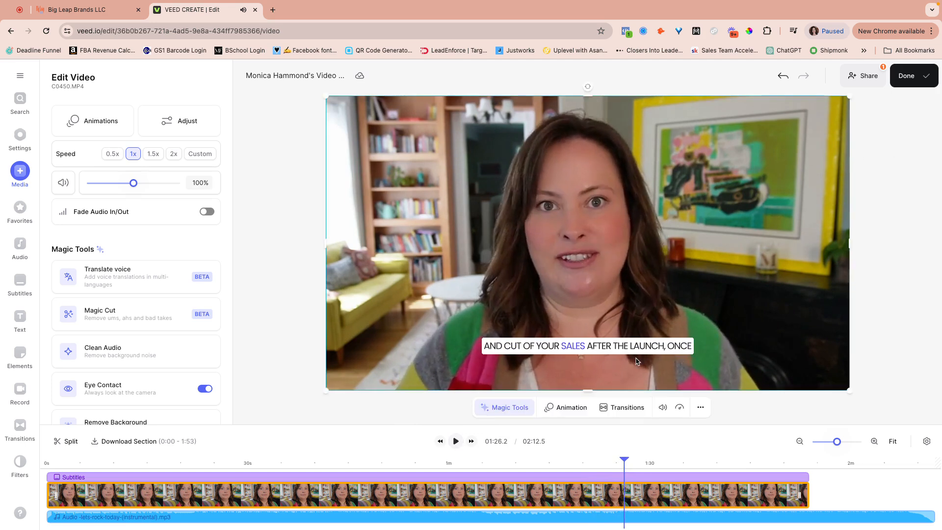
{"action": "left_click_drag", "start_coordinate": [931, 514], "coordinate": [809, 519]}
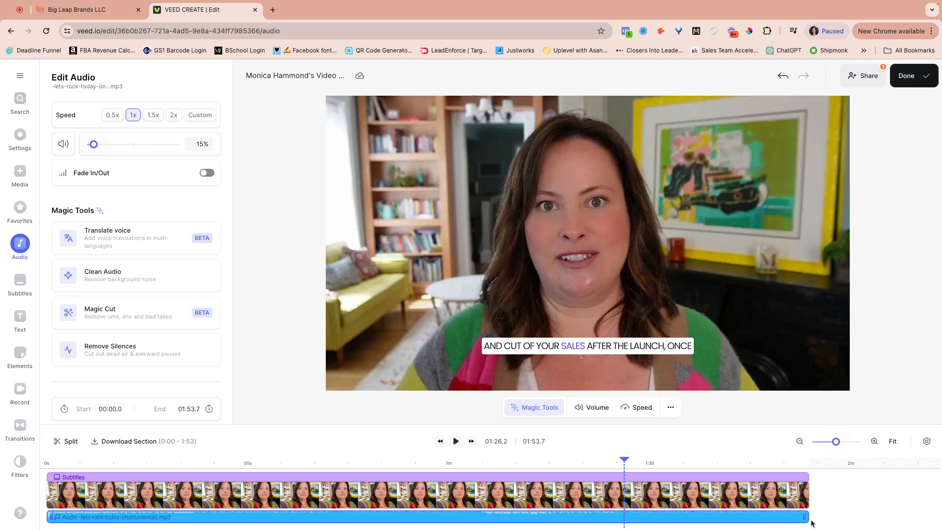
Export the video with subtitles burned in
{"action": "left_click", "coordinate": [908, 74]}
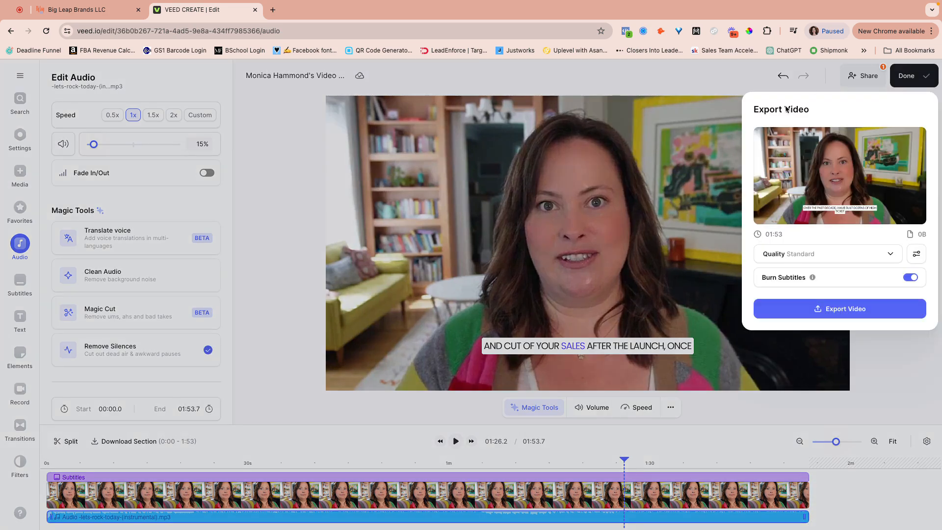
{"action": "left_click", "coordinate": [825, 308]}
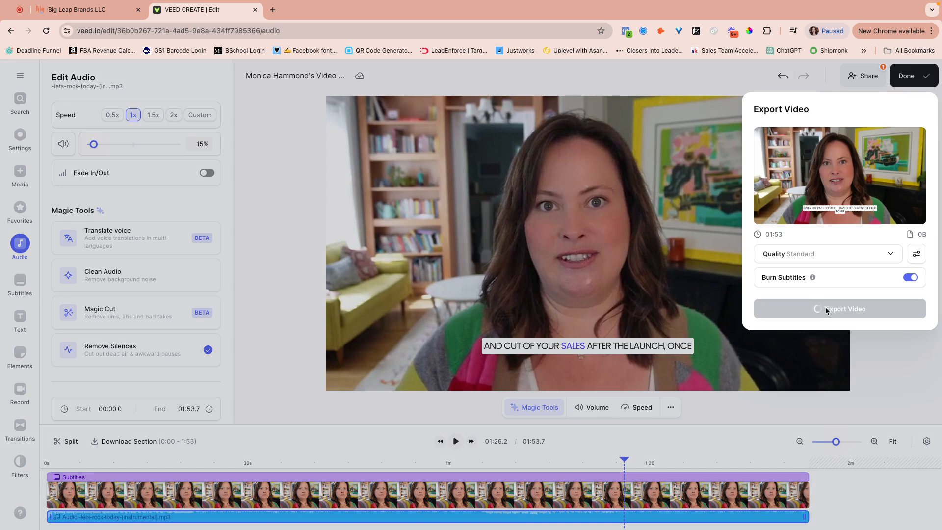
{"action": "left_click", "coordinate": [826, 309]}
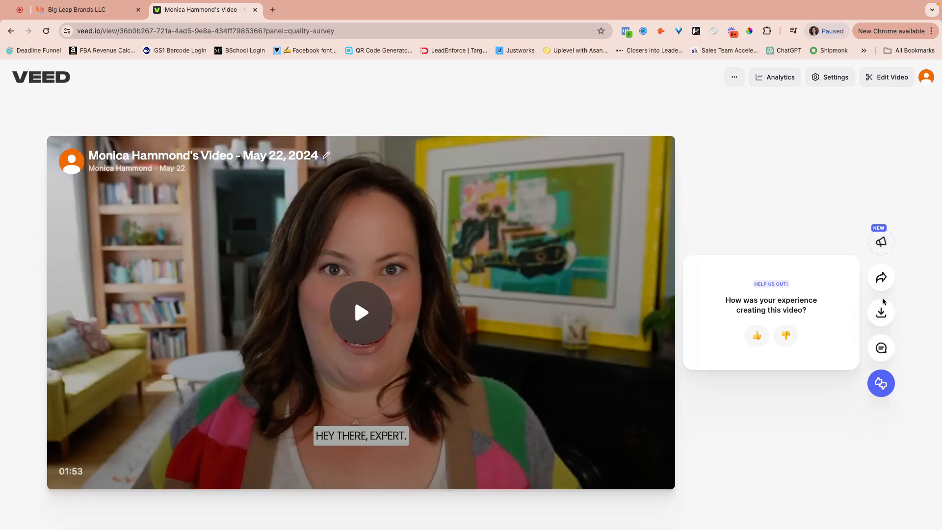
Download the rendered 1:53 video as an MP4, then return to the editor
{"action": "left_click", "coordinate": [881, 319]}
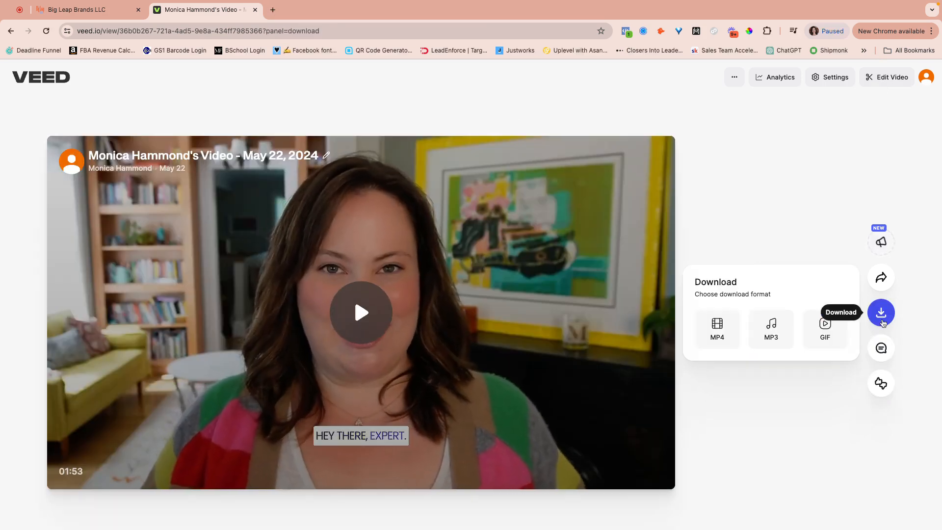
{"action": "left_click", "coordinate": [717, 326]}
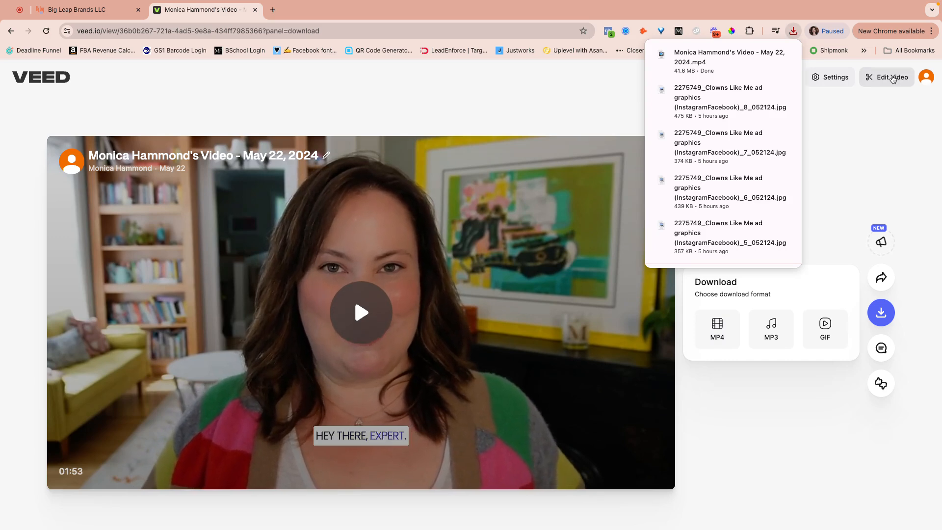
{"action": "left_click", "coordinate": [891, 77]}
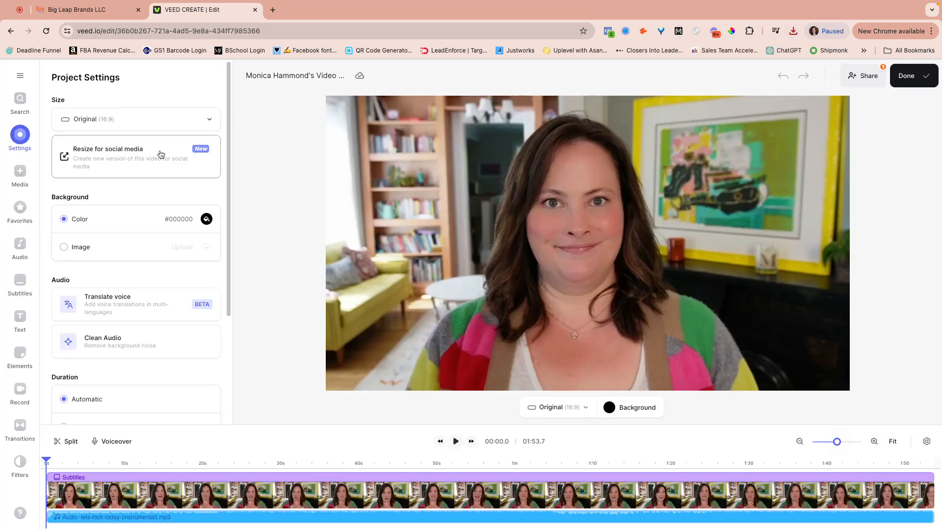
Duplicate the project as a 1:1 Instagram Post with Fill & crop, opening it in a new tab
{"action": "left_click", "coordinate": [160, 155]}
{"action": "left_click", "coordinate": [334, 258]}
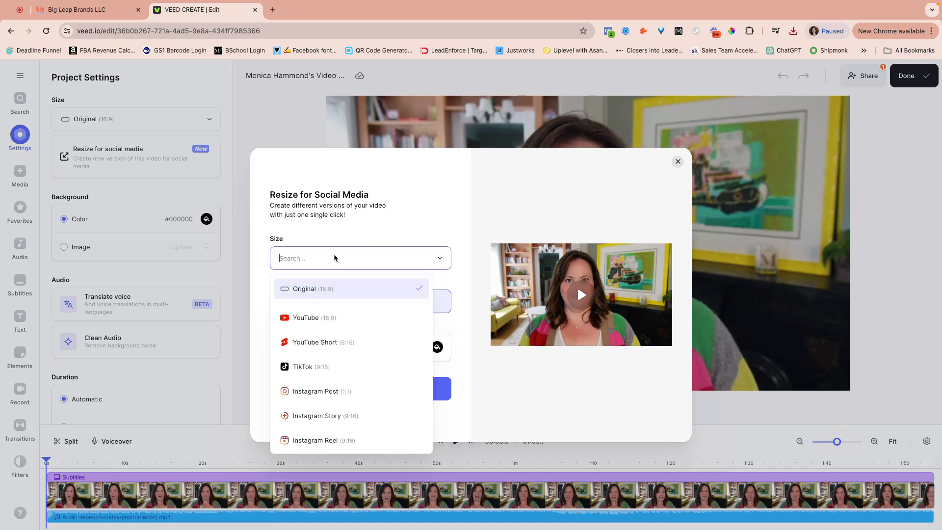
{"action": "left_click", "coordinate": [337, 390]}
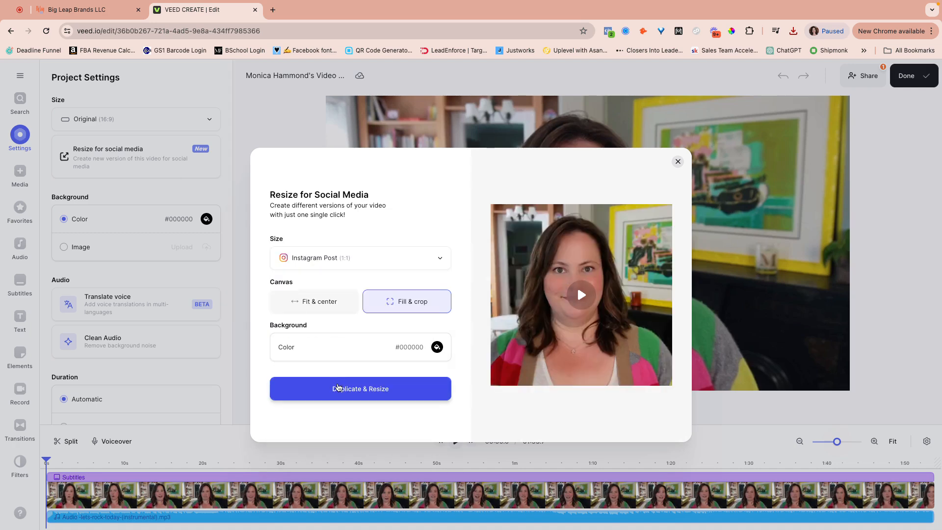
{"action": "left_click", "coordinate": [325, 308]}
{"action": "left_click", "coordinate": [390, 305]}
{"action": "left_click", "coordinate": [363, 389]}
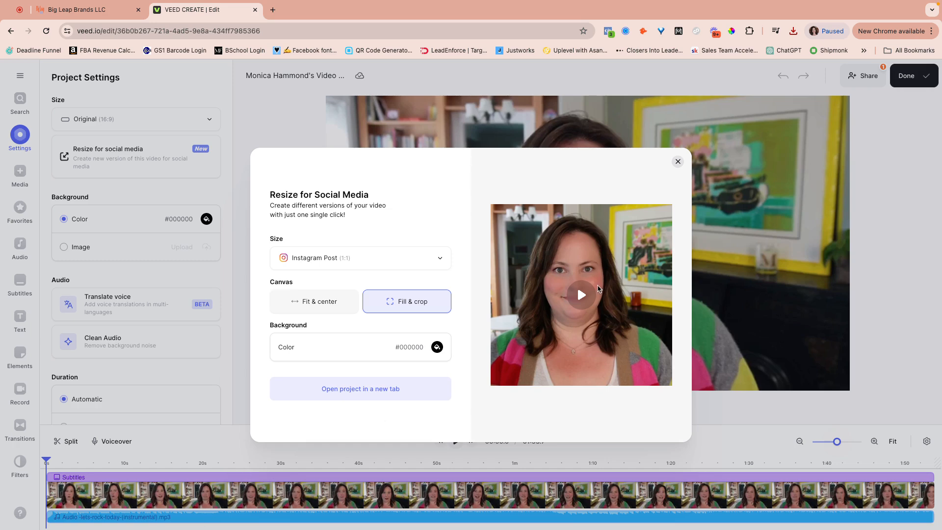
{"action": "left_click", "coordinate": [379, 391]}
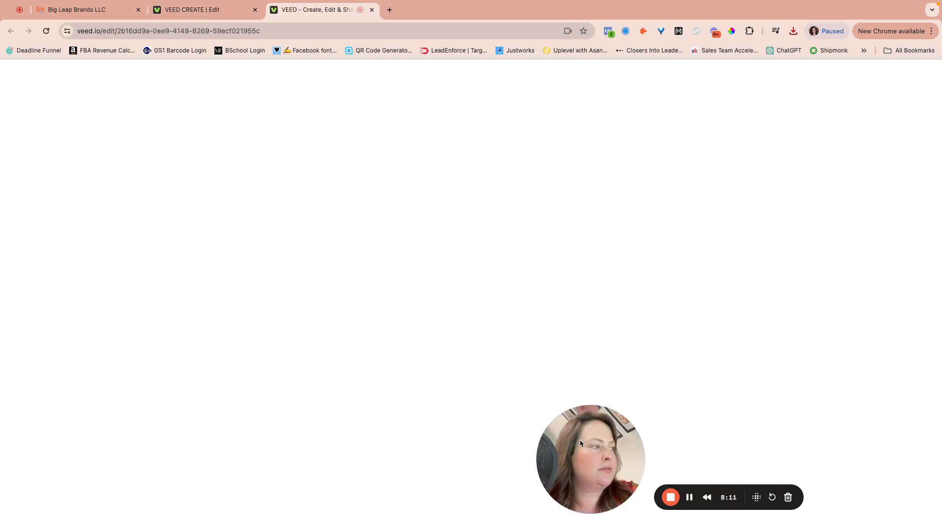
Preview the square Instagram Post copy to 00:04.3, then select a subtitle to list its timed lines
{"action": "left_click_drag", "start_coordinate": [579, 439], "coordinate": [194, 340]}
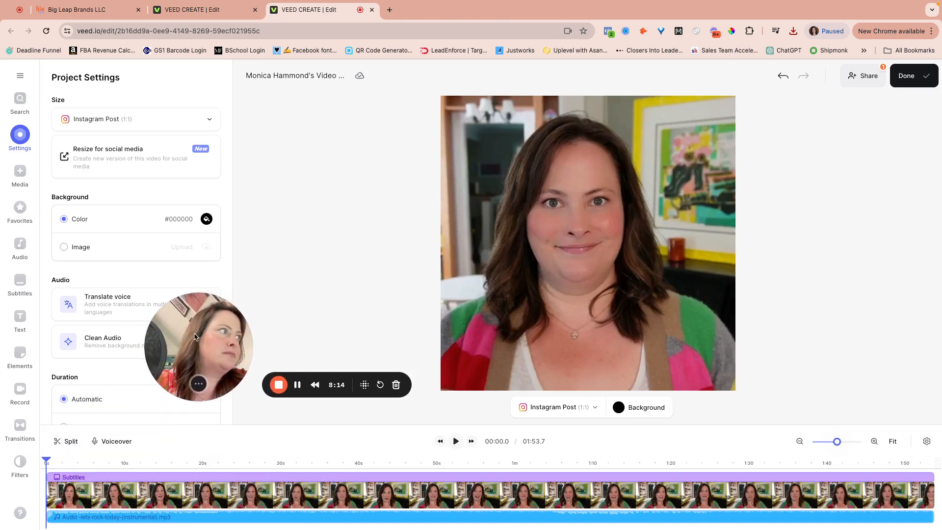
{"action": "left_click", "coordinate": [456, 441]}
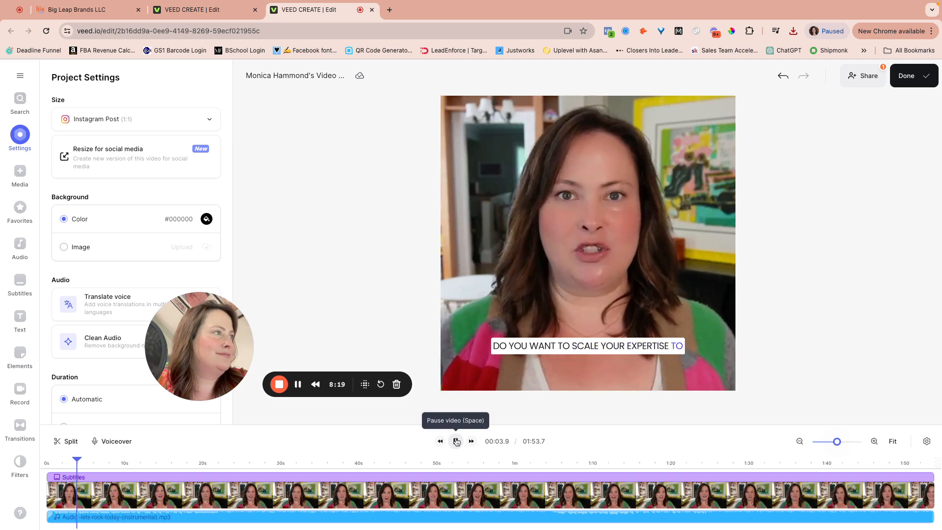
{"action": "left_click", "coordinate": [456, 441]}
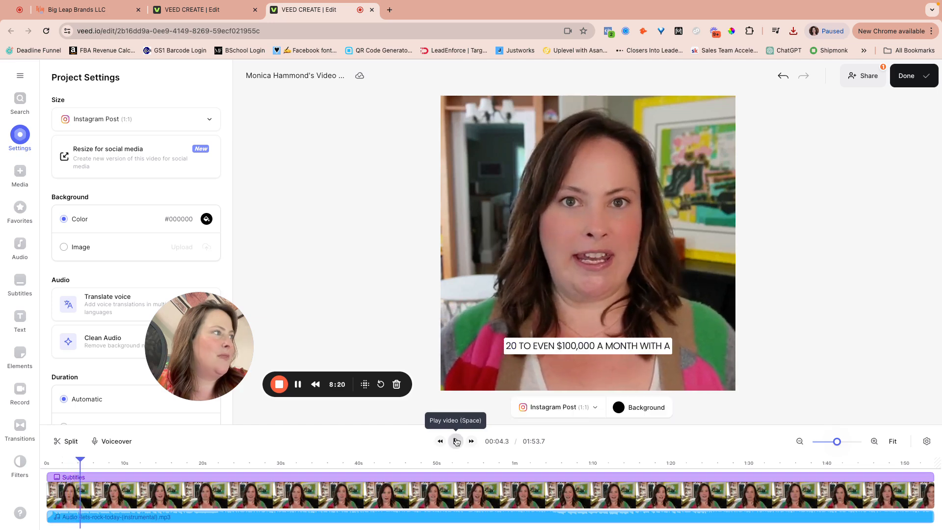
{"action": "left_click", "coordinate": [612, 351]}
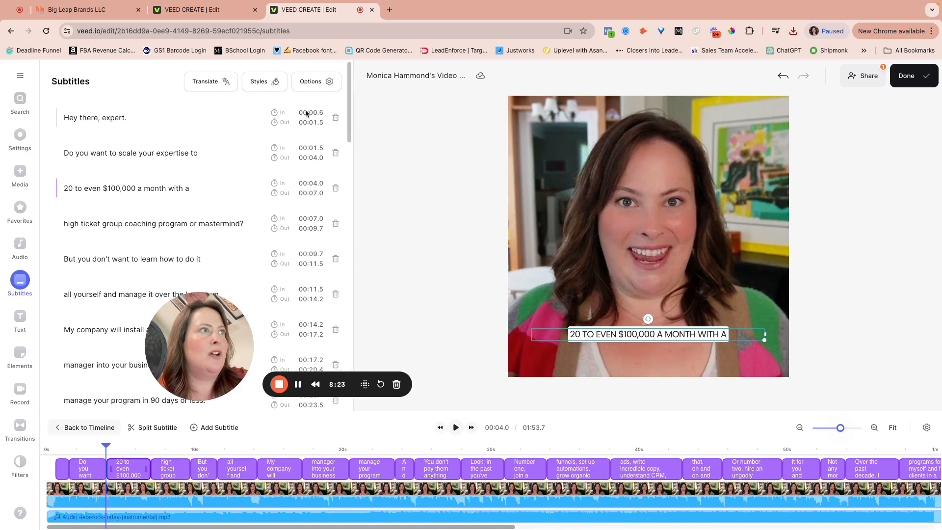
Bring up the subtitle Styles presets and look through the effect and animation options
{"action": "left_click", "coordinate": [266, 85]}
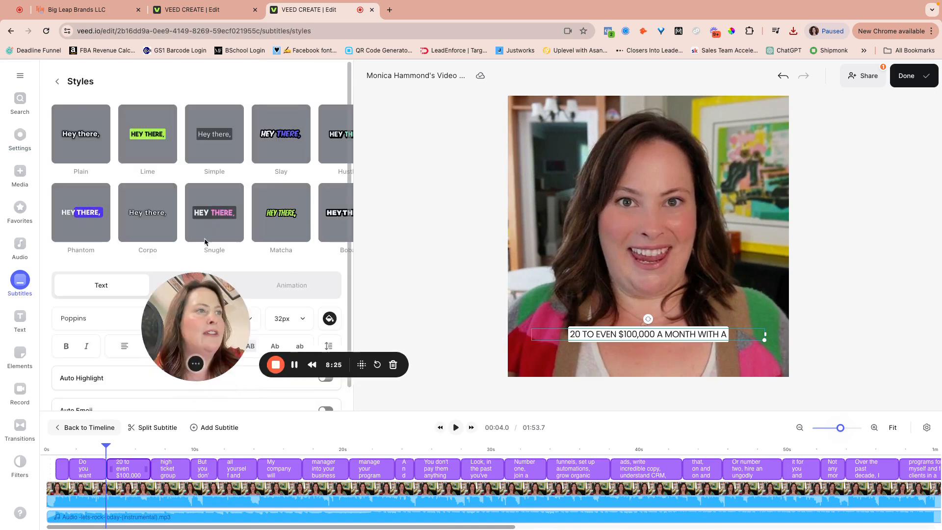
{"action": "left_click_drag", "start_coordinate": [206, 349], "coordinate": [445, 221]}
{"action": "scroll", "coordinate": [206, 349], "scroll_direction": "down", "scroll_amount": 1}
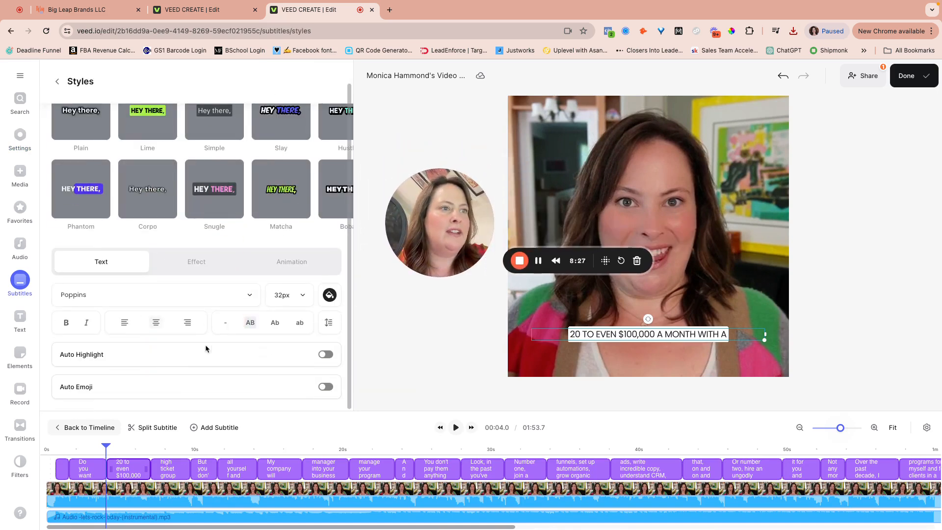
{"action": "left_click", "coordinate": [206, 262]}
{"action": "left_click", "coordinate": [293, 263]}
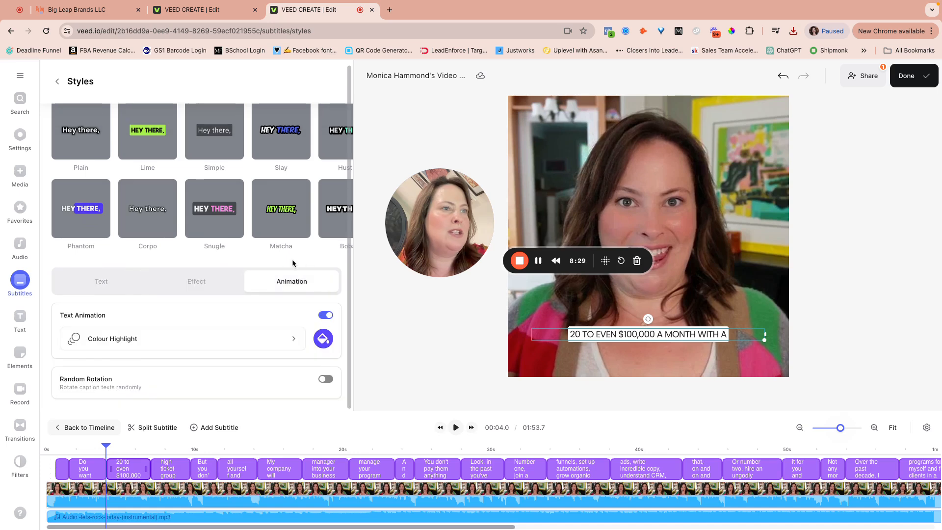
Try Random Rotation on the subtitles with a short preview, then switch it back off
{"action": "left_click", "coordinate": [324, 379]}
{"action": "left_click", "coordinate": [455, 427]}
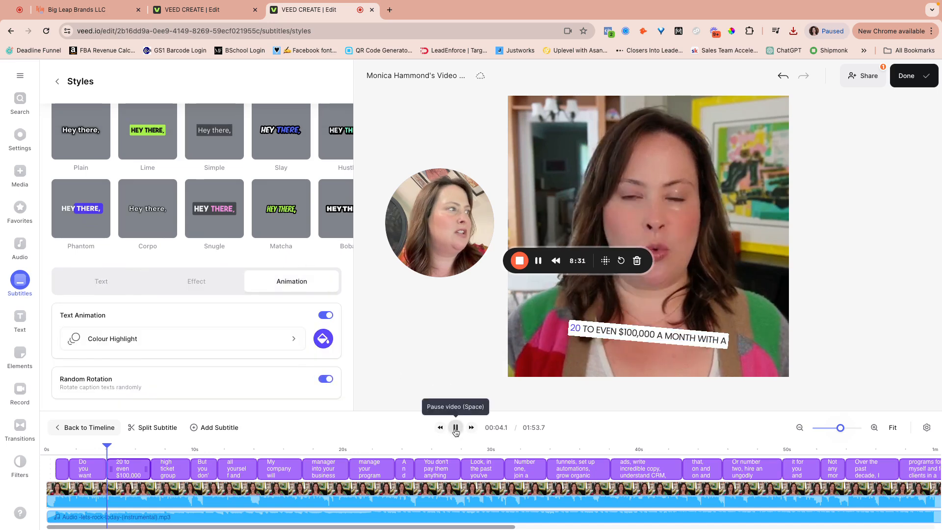
{"action": "left_click", "coordinate": [455, 427]}
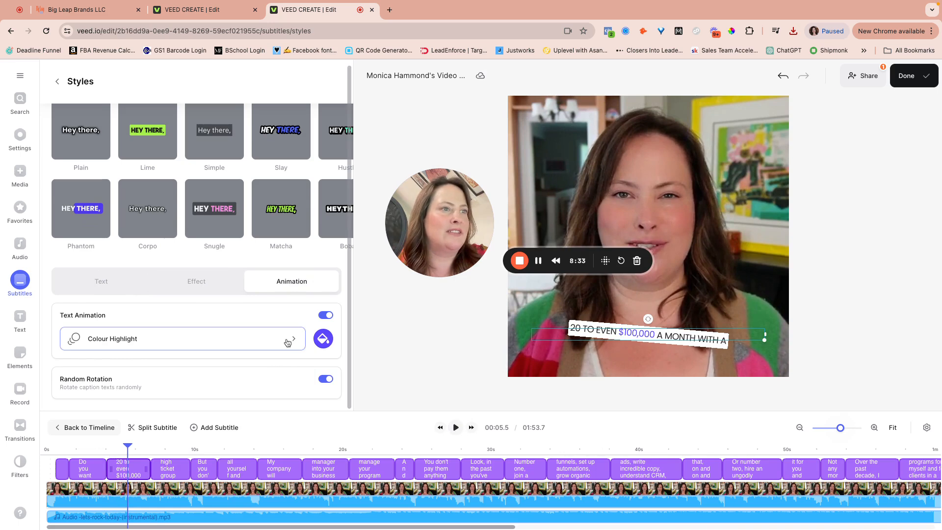
{"action": "left_click", "coordinate": [326, 379]}
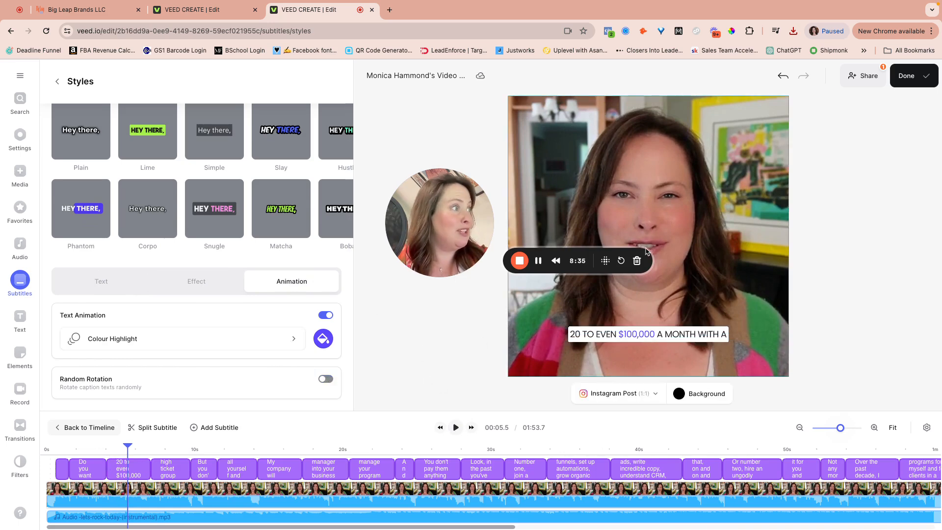
Play the video to 00:11.1 to review the Colour Highlight word animation
{"action": "left_click_drag", "start_coordinate": [475, 242], "coordinate": [442, 338]}
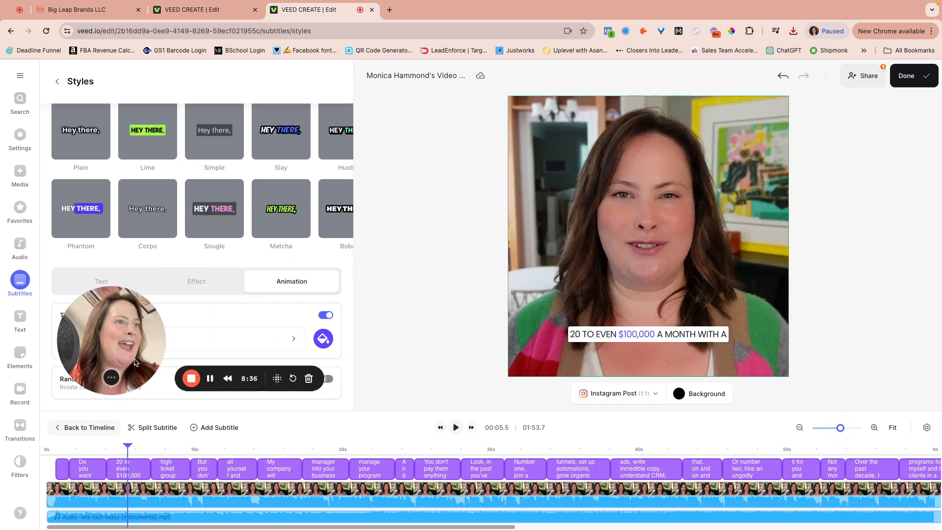
{"action": "left_click", "coordinate": [456, 427]}
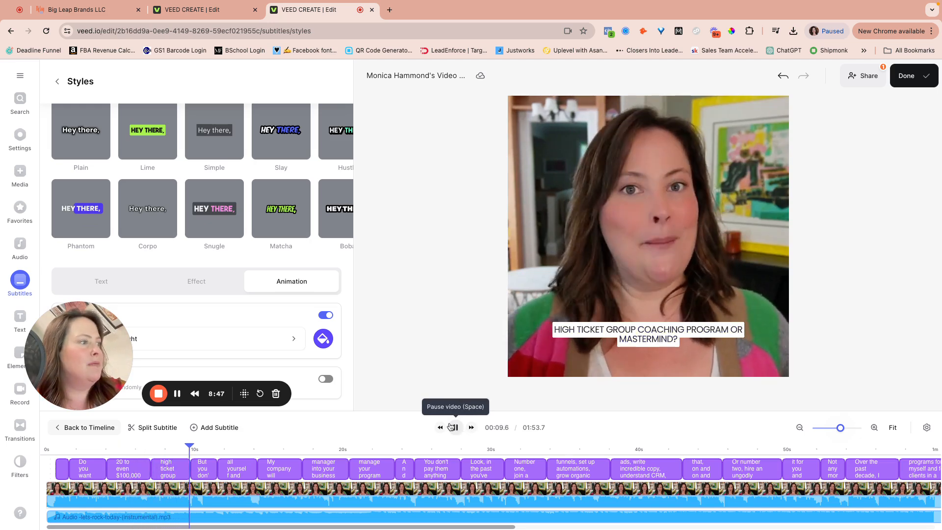
{"action": "left_click", "coordinate": [453, 427]}
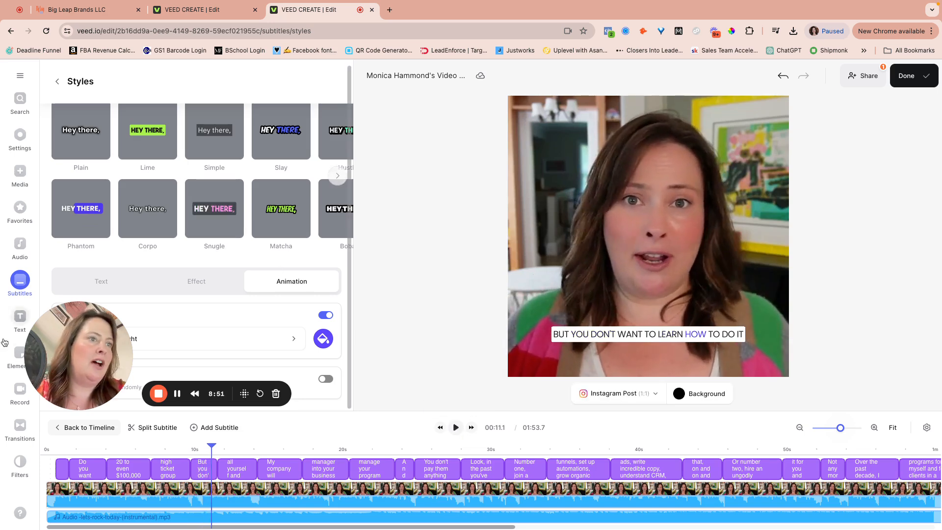
{"action": "left_click_drag", "start_coordinate": [86, 346], "coordinate": [164, 306]}
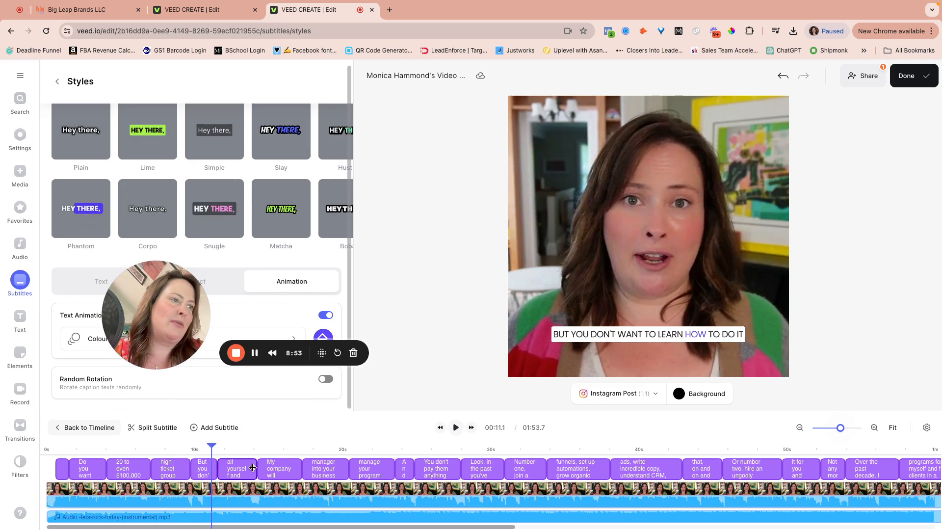